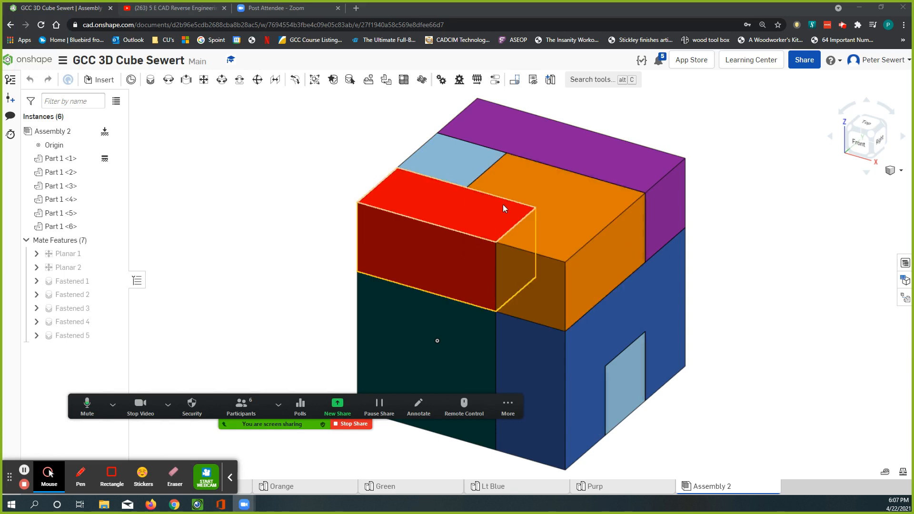
pyautogui.moveTo(270, 397); pyautogui.dragTo(204, 450)
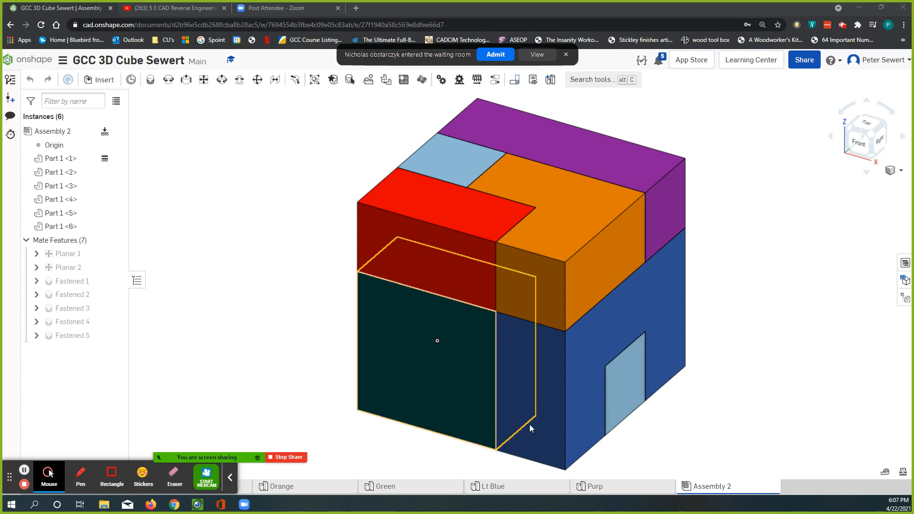
pyautogui.click(495, 54)
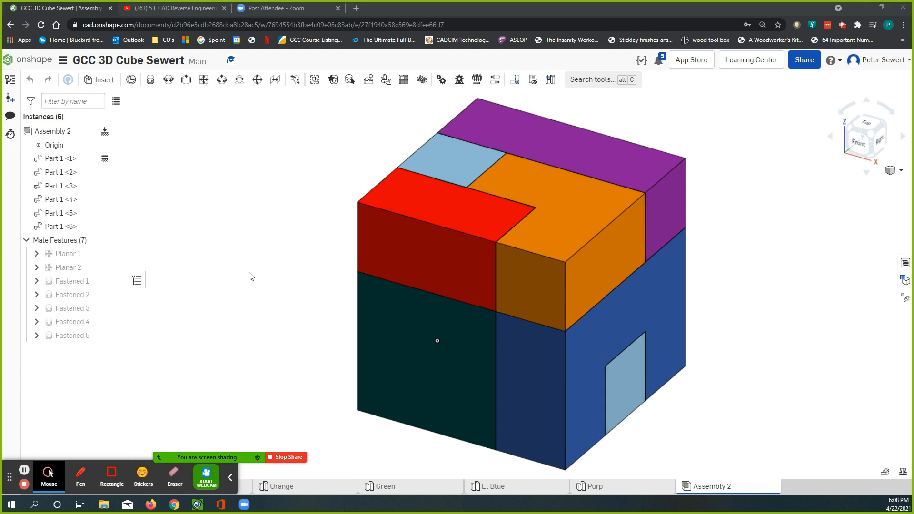
pyautogui.click(231, 477)
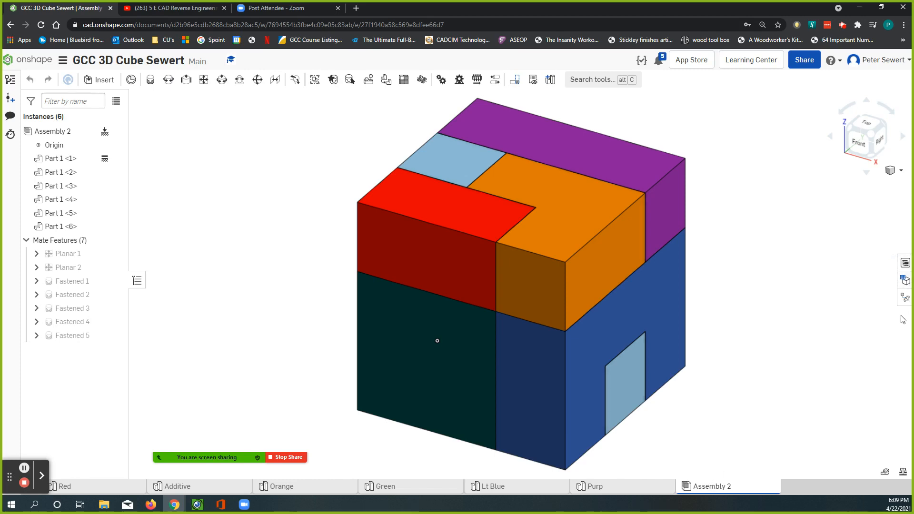
# Show the assembly's bill of materials table and remove its Part number column
pyautogui.click(904, 264)
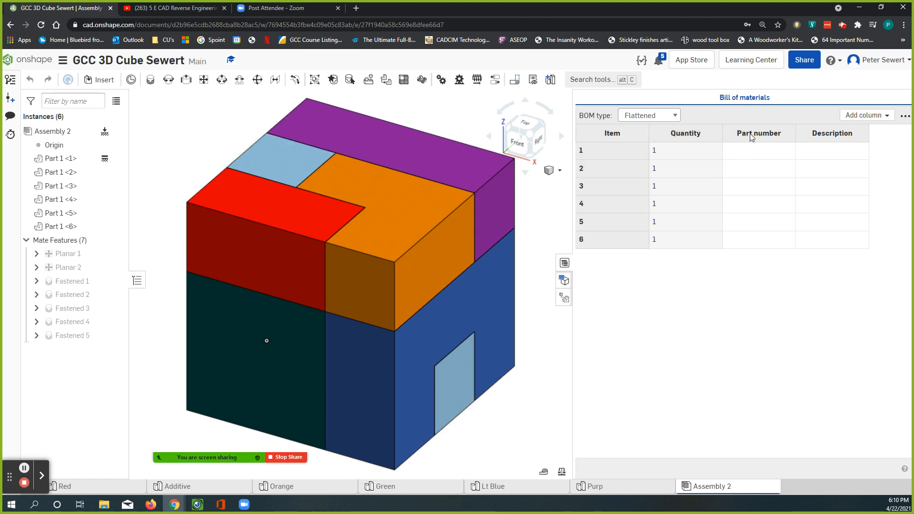
pyautogui.rightClick(782, 133)
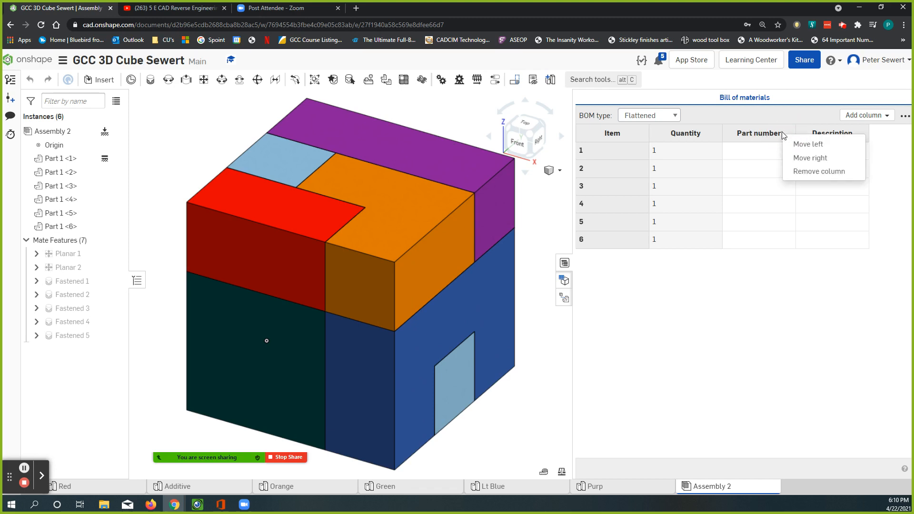
pyautogui.click(791, 171)
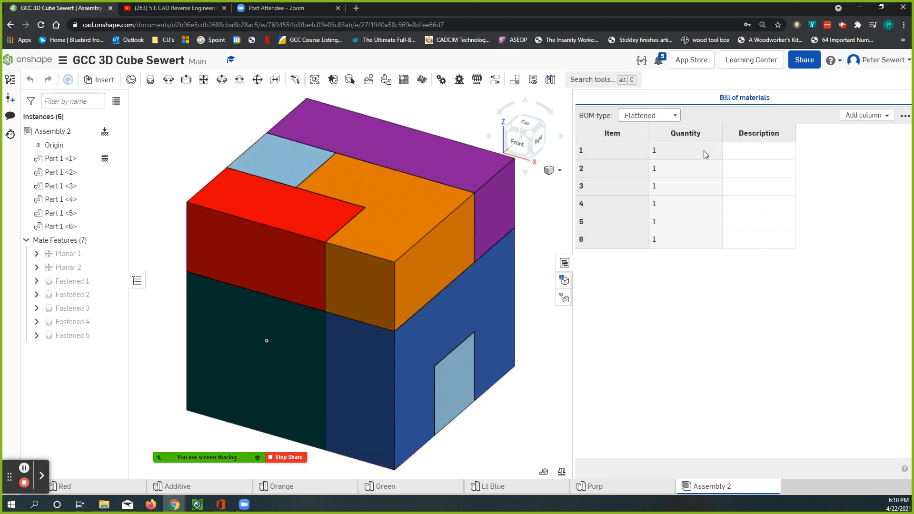
# Enter LT BLUE as the description of item 1 in the bill of materials
pyautogui.click(742, 156)
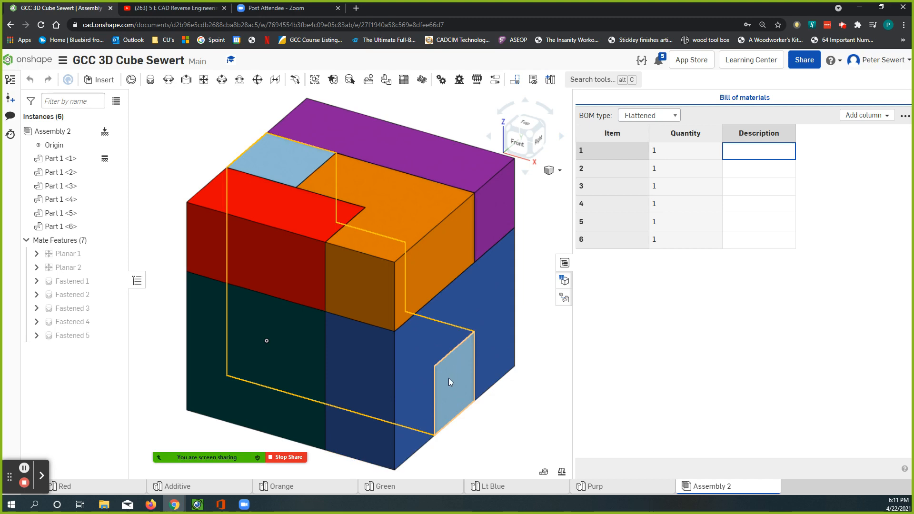
pyautogui.click(745, 149)
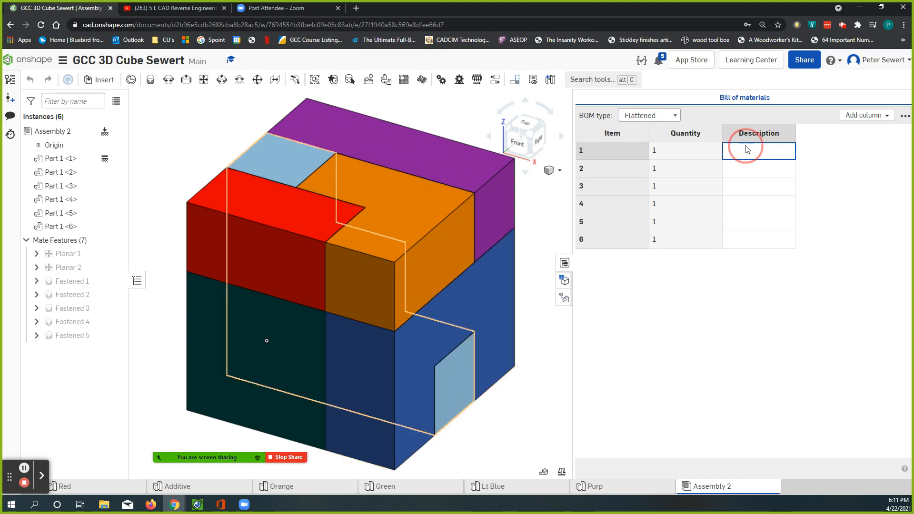
pyautogui.click(746, 150)
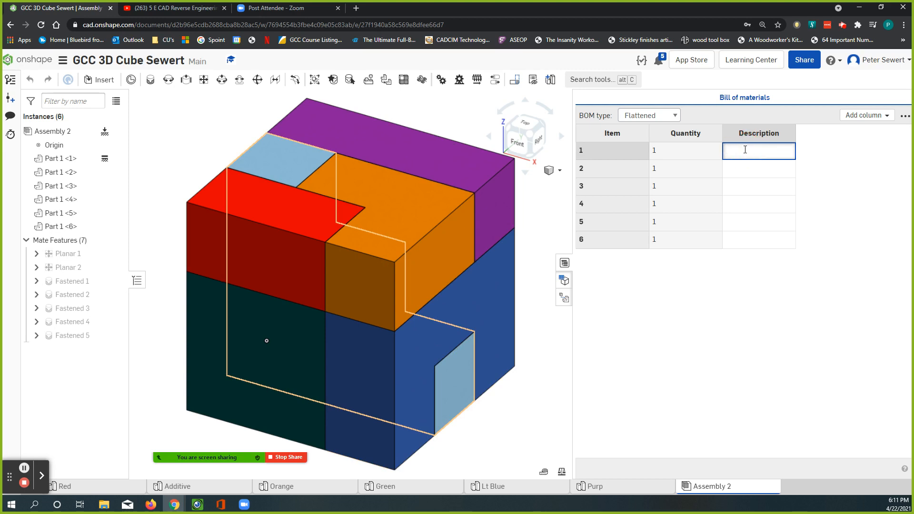
pyautogui.write('LT BLUE')
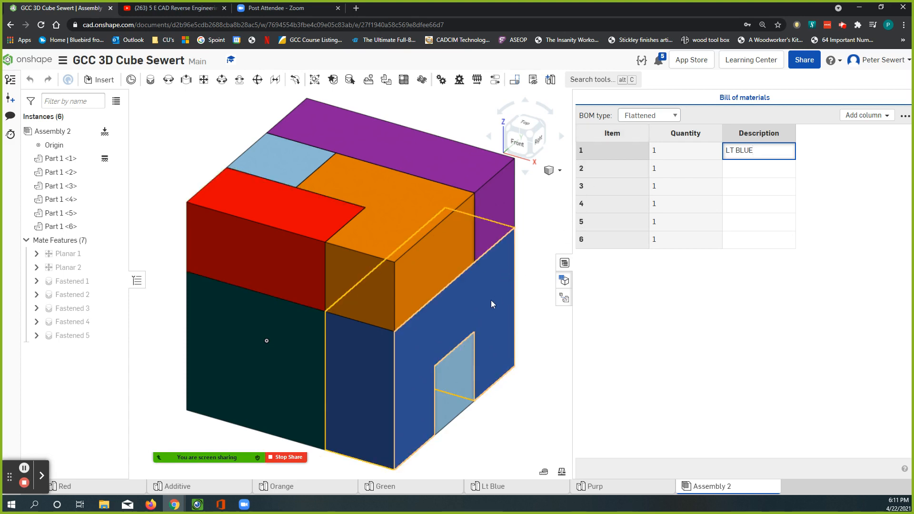
# Enter DARK bLUE as the description of item 2 in the bill of materials
pyautogui.click(747, 167)
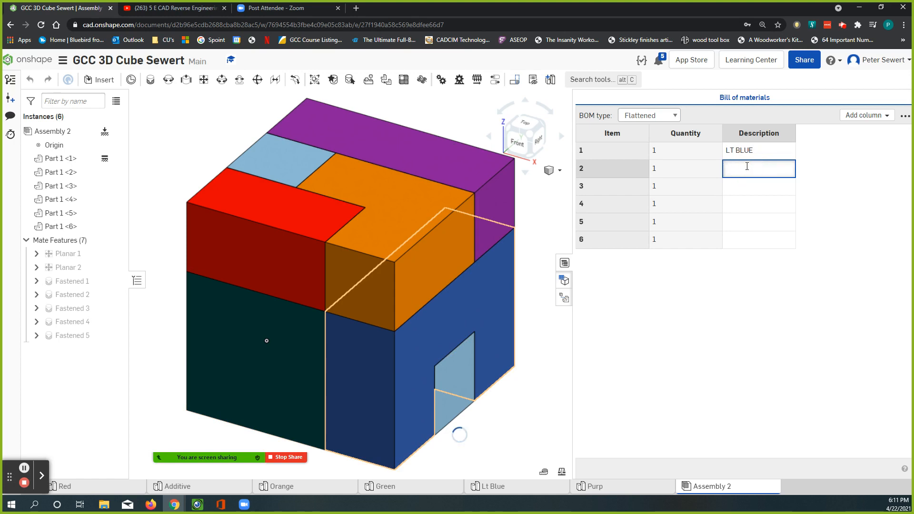
pyautogui.write('dARK bLUE')
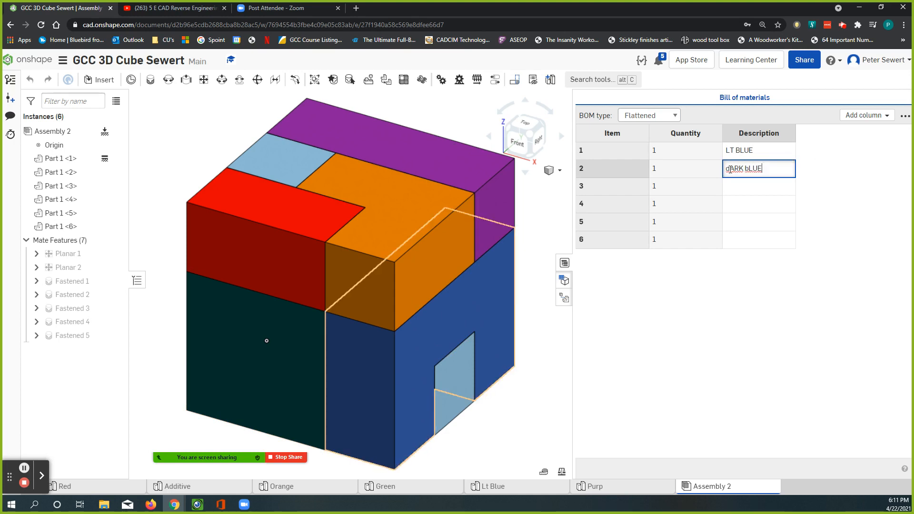
pyautogui.press('BackSpace')
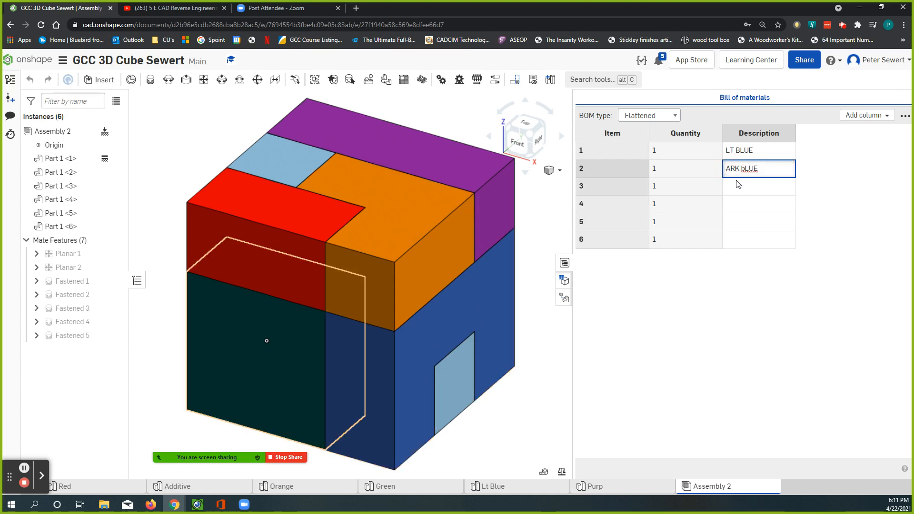
pyautogui.write('D')
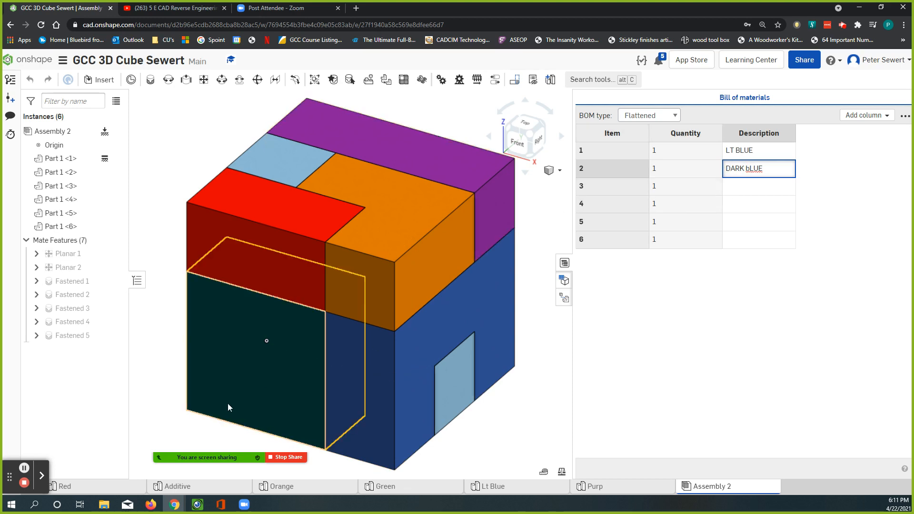
# Enter DARK GREEN in capitals as the description of item 3 in the bill of materials
pyautogui.click(741, 187)
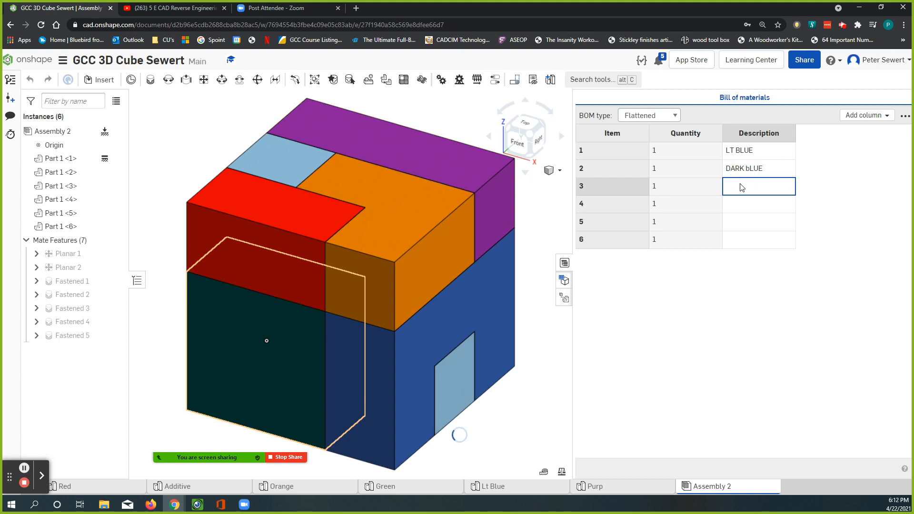
pyautogui.write('dARK gREEN')
pyautogui.click(731, 186)
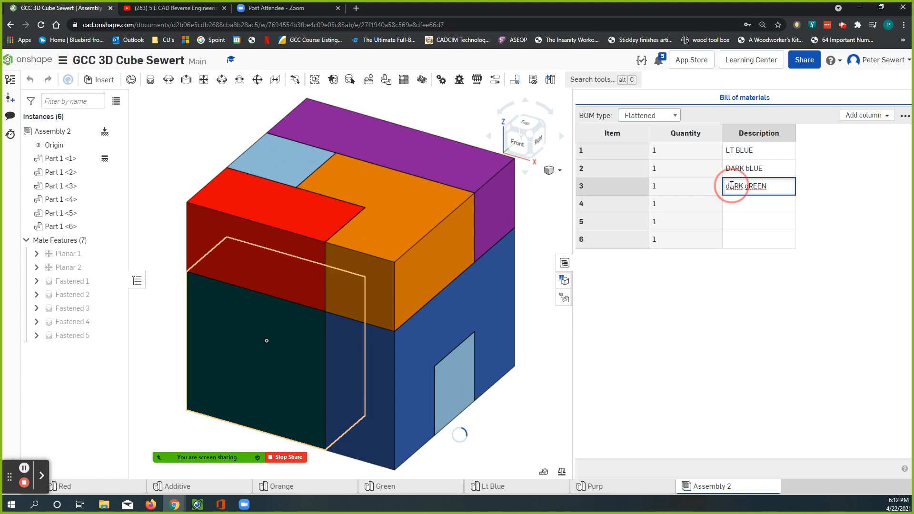
pyautogui.press('BackSpace')
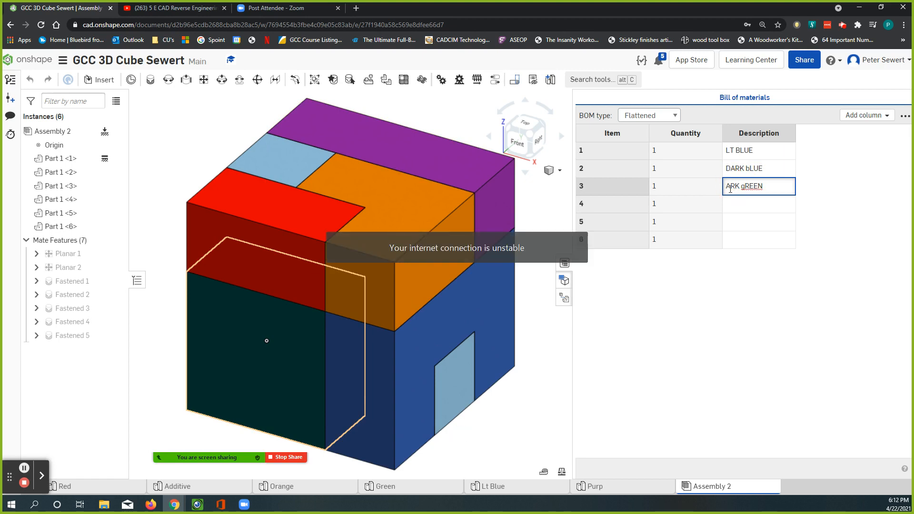
pyautogui.write('D')
pyautogui.press('BackSpace')
pyautogui.write('G')
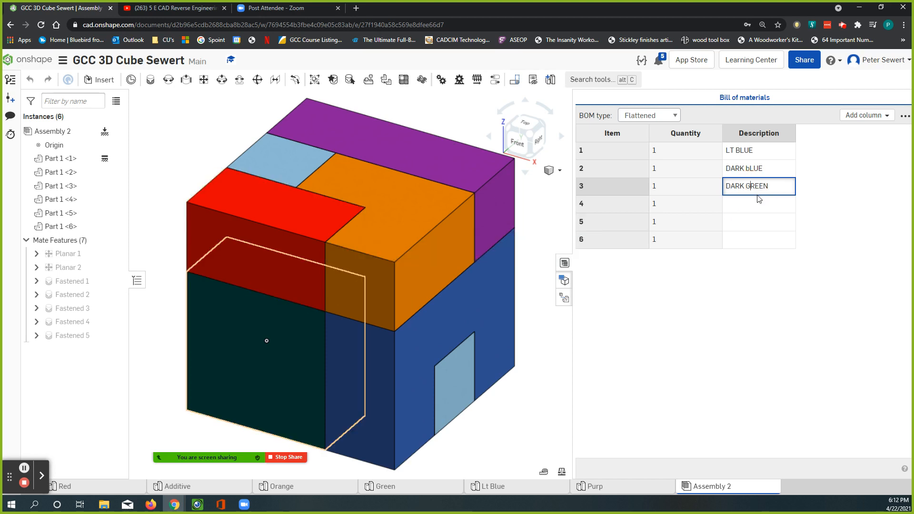
# Correct the lowercase letter in item 2's description so it reads DARK BLUE
pyautogui.click(747, 171)
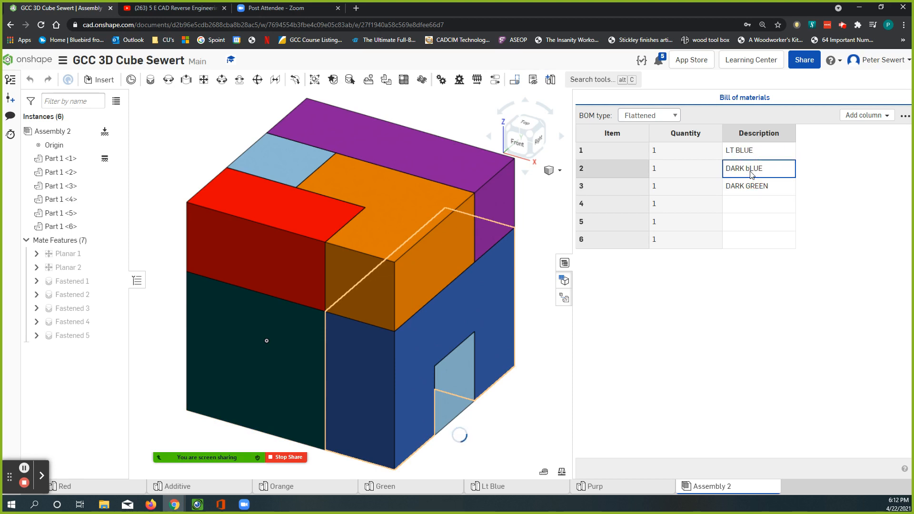
pyautogui.tripleClick(748, 168)
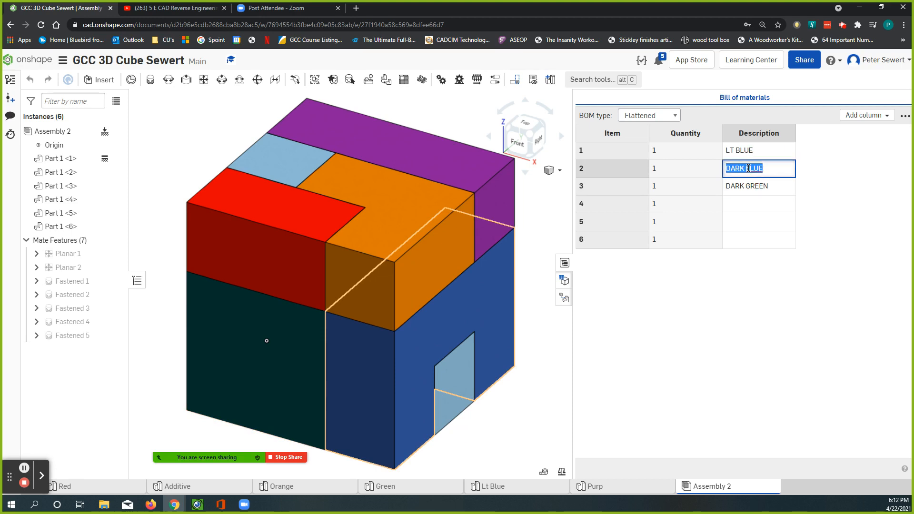
pyautogui.click(749, 167)
pyautogui.press('BackSpace')
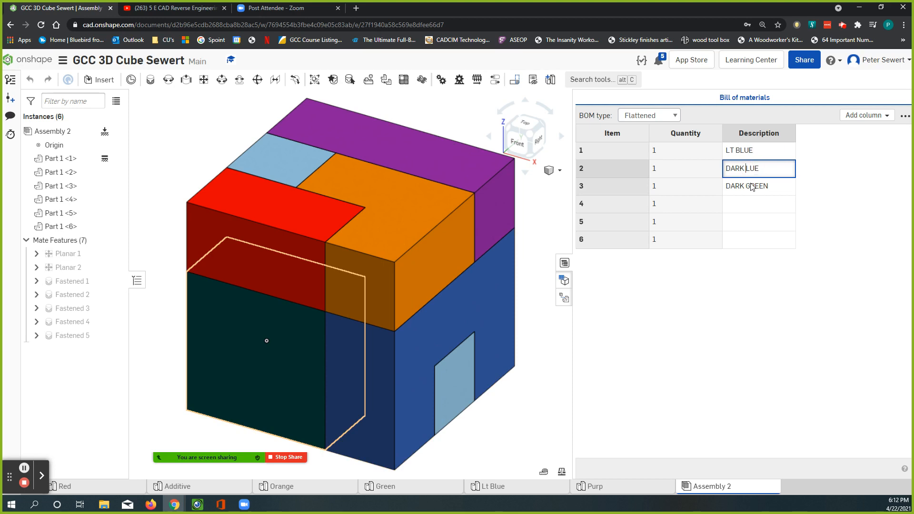
pyautogui.write('B')
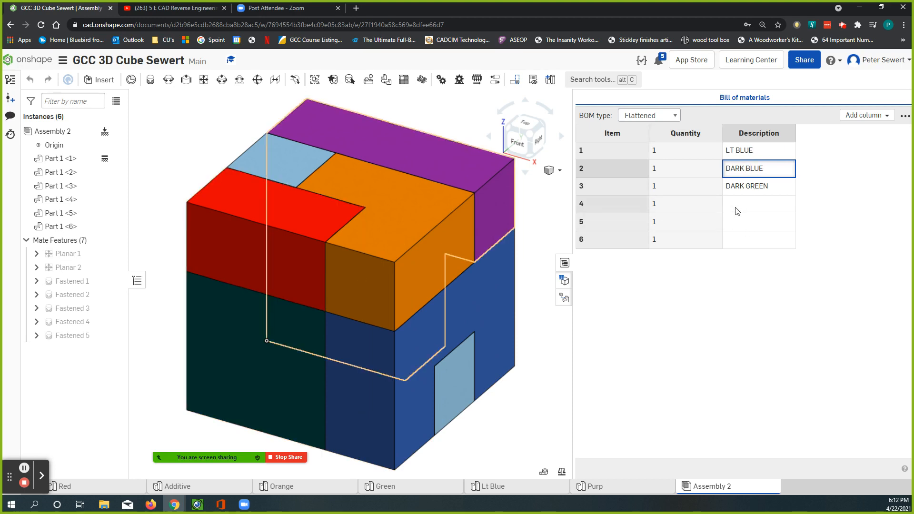
# Identify item 4's part in the model and enter PURPLE as its description in the bill of materials
pyautogui.click(618, 207)
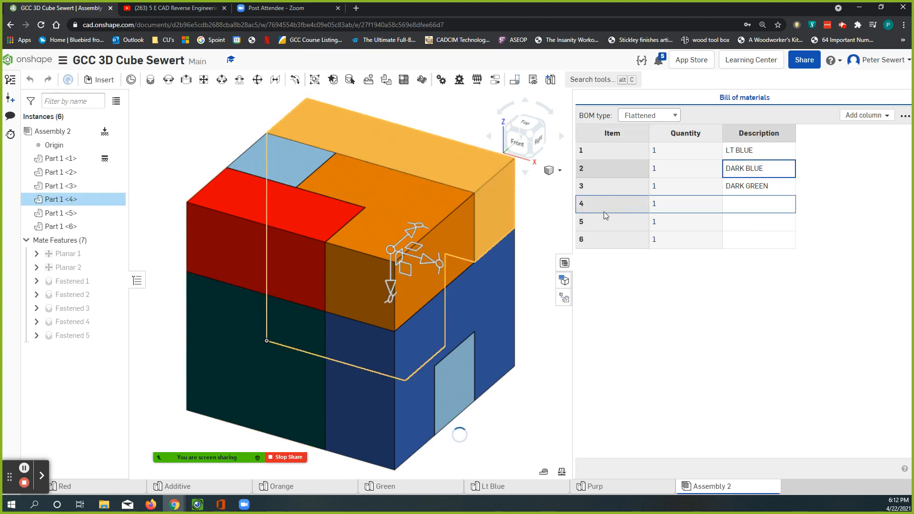
pyautogui.click(430, 113)
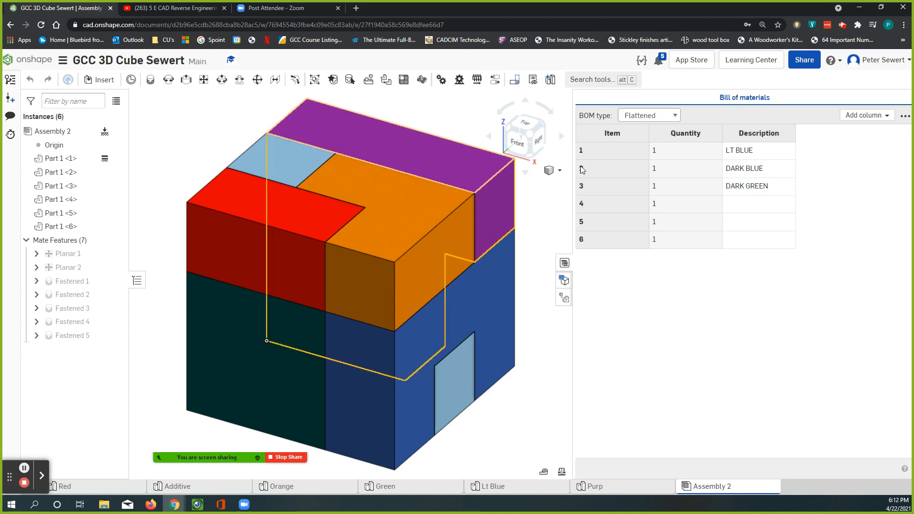
pyautogui.click(739, 204)
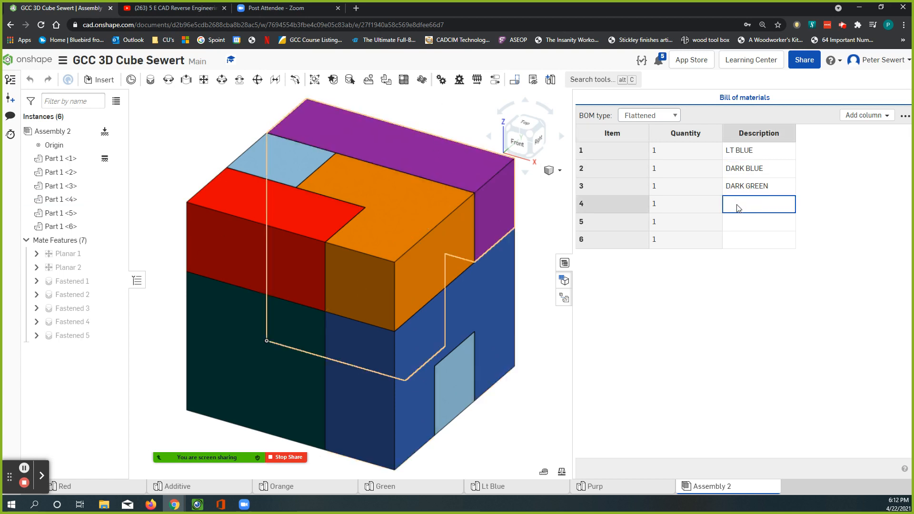
pyautogui.write('pURPLE')
pyautogui.press('BackSpace')
pyautogui.write('P')
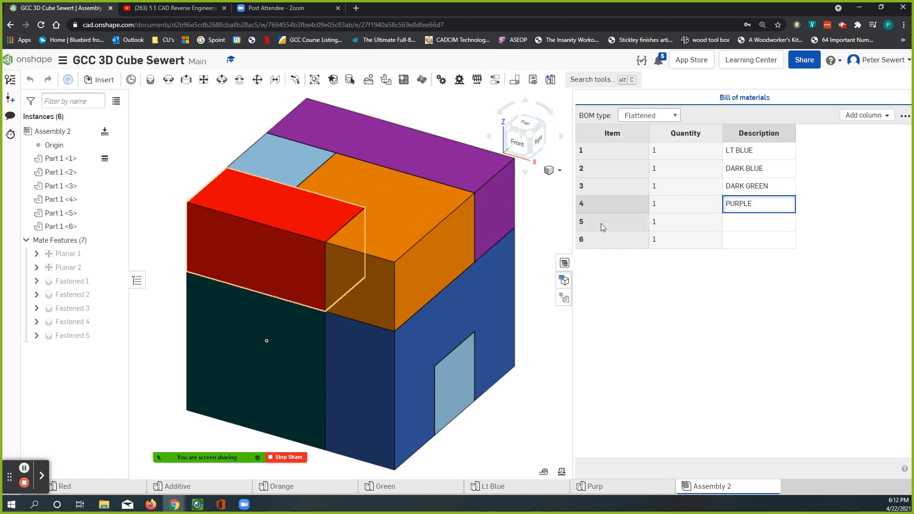
# Enter RED for item 5 and ORANGE for item 6 as descriptions, and close the bill of materials
pyautogui.click(740, 223)
pyautogui.write('RED')
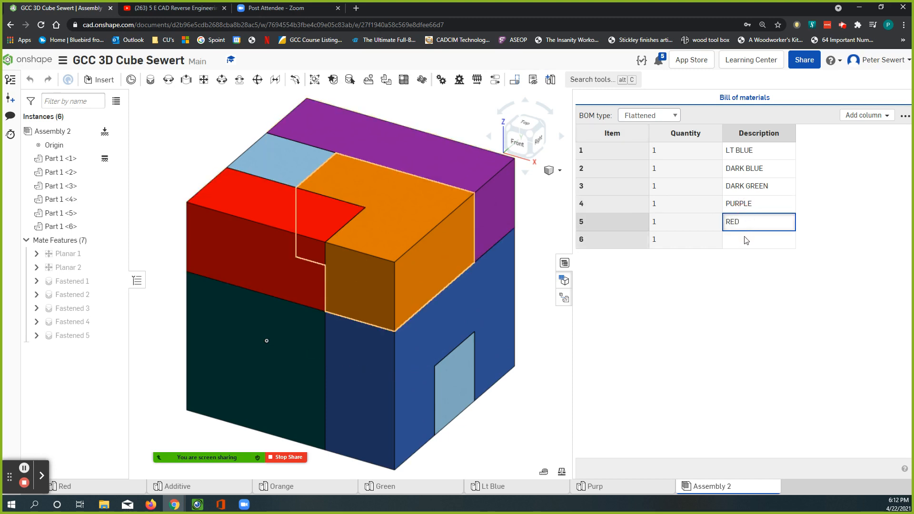
pyautogui.click(746, 241)
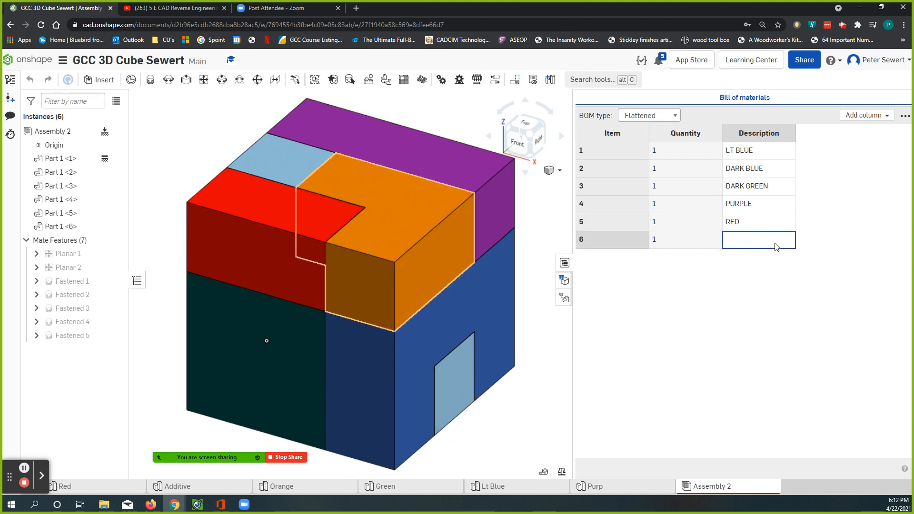
pyautogui.write('OR')
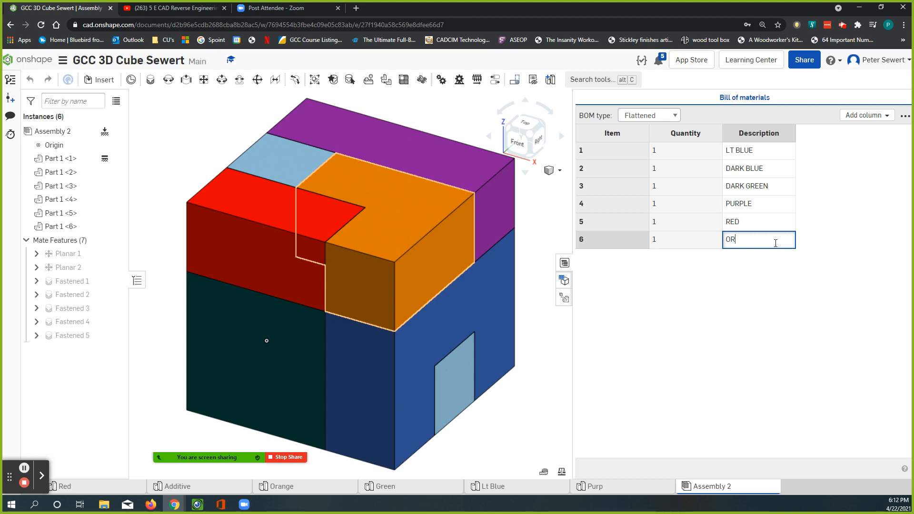
pyautogui.write('ANGE')
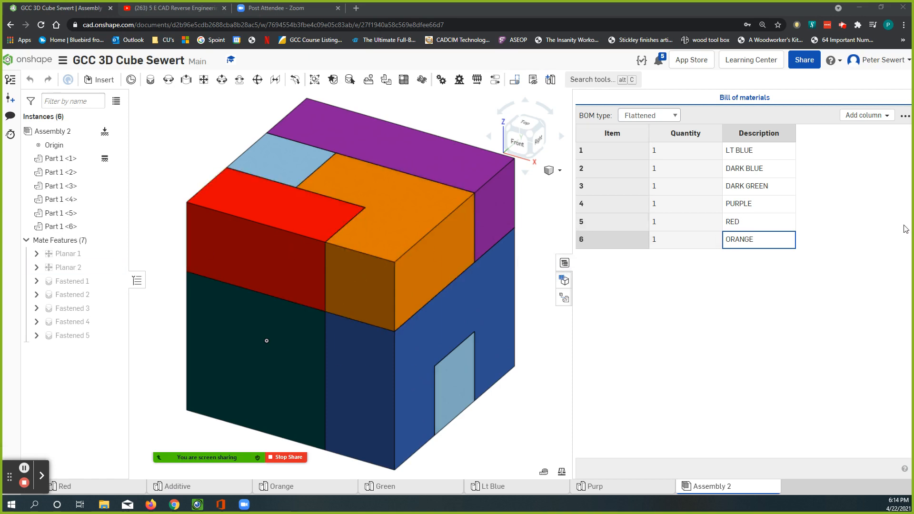
pyautogui.click(564, 264)
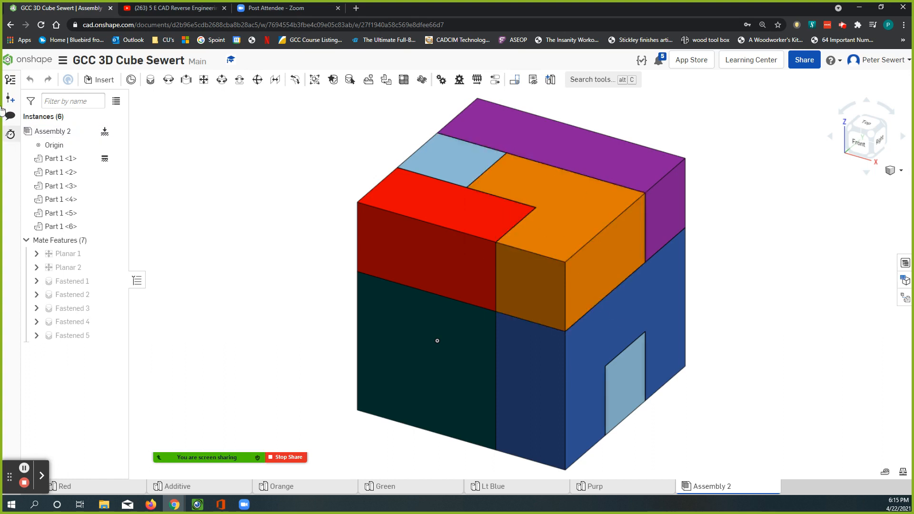
# Leave the cube document for the documents page and search the public documents for GCC TBB
pyautogui.click(31, 62)
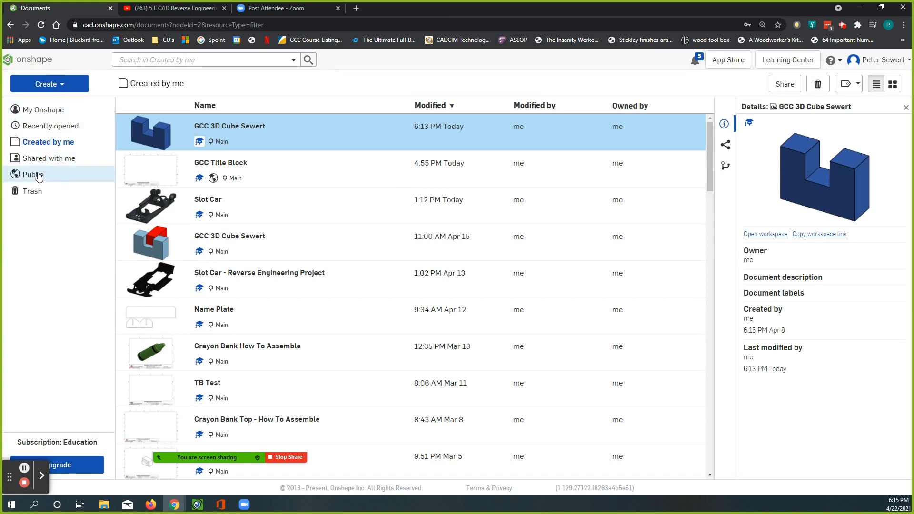
pyautogui.click(39, 175)
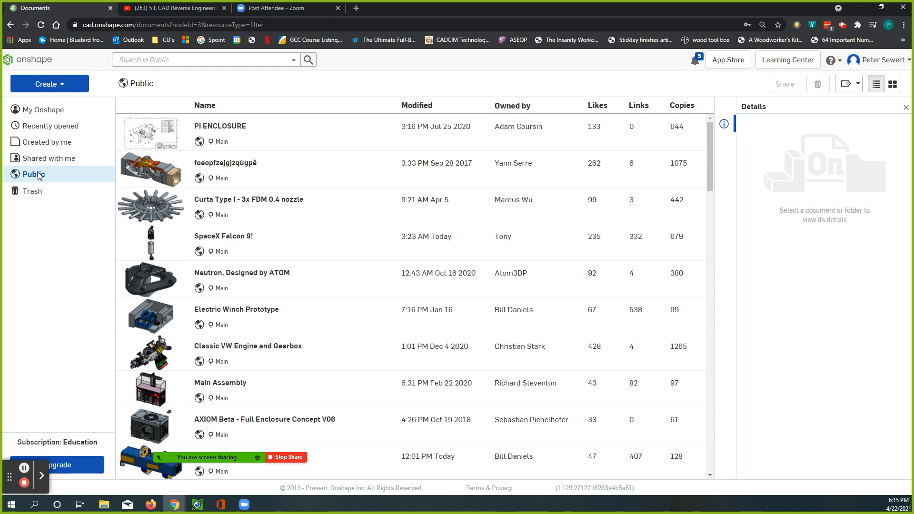
pyautogui.click(154, 61)
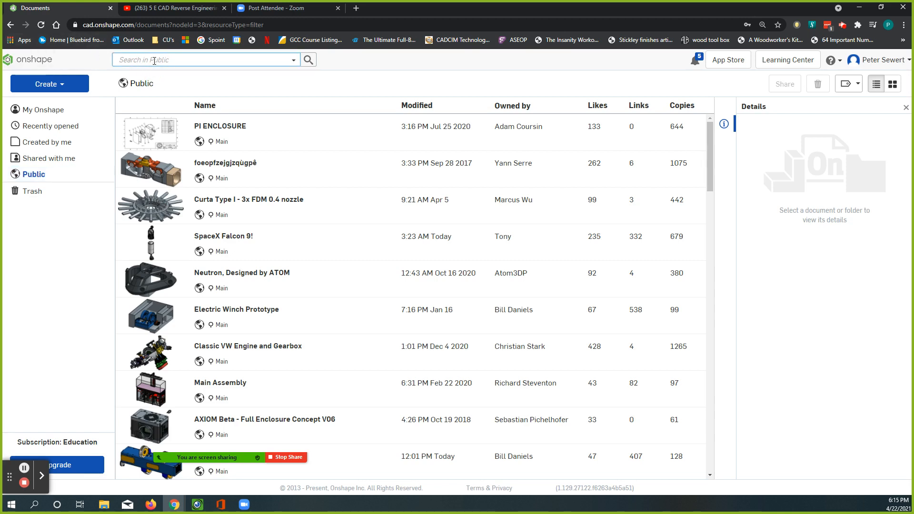
pyautogui.write('GCC TBB')
pyautogui.press('Return')
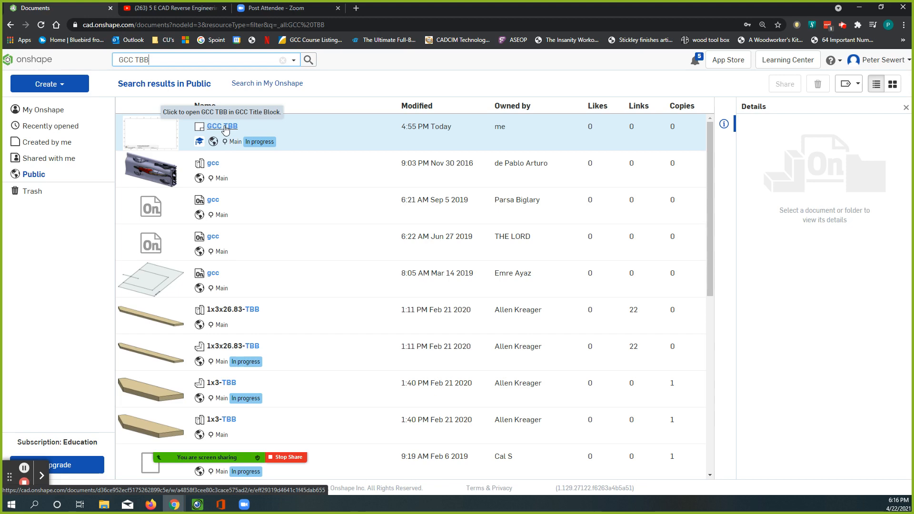
# Open the GCC TBB drawing from the public search results and uncover its title block
pyautogui.click(225, 128)
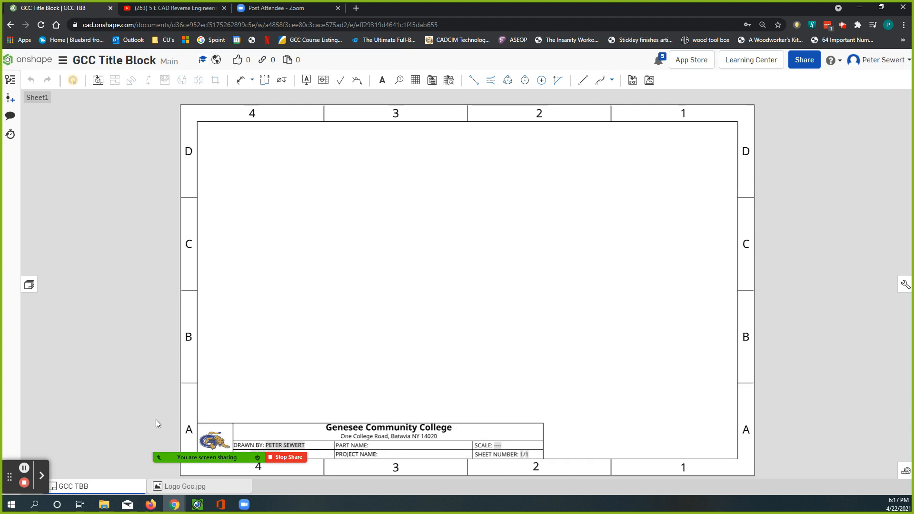
pyautogui.moveTo(209, 457)
pyautogui.moveTo(211, 459)
pyautogui.mouseDown()
pyautogui.moveTo(211, 472)
pyautogui.moveTo(169, 369)
pyautogui.moveTo(490, 263)
pyautogui.moveTo(669, 366)
pyautogui.moveTo(657, 141)
pyautogui.moveTo(667, 127)
pyautogui.mouseUp()
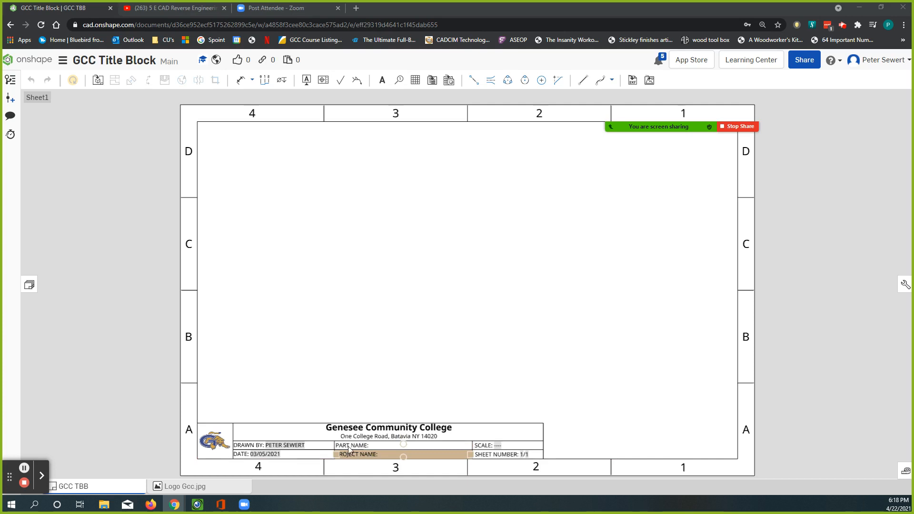
# Export the GCC TBB drawing as a downloaded DWT file, version 2013, with text exported as text
pyautogui.moveTo(98, 490)
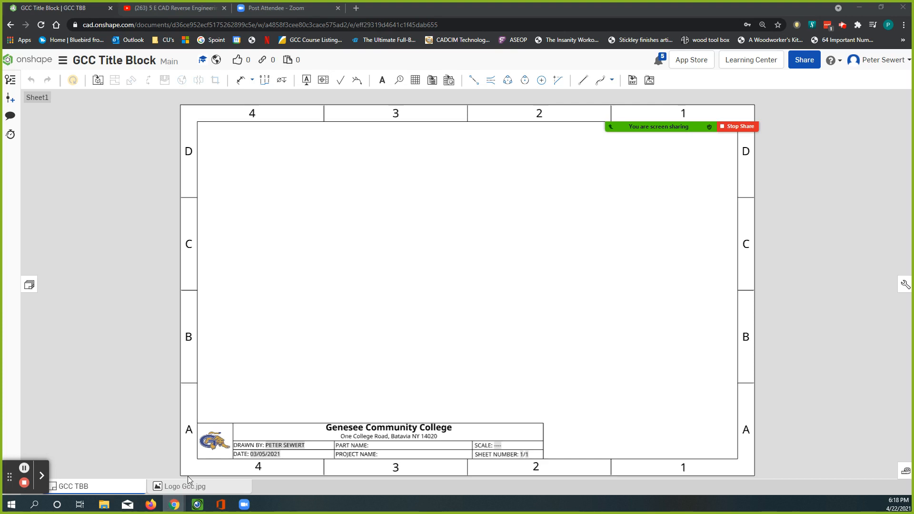
pyautogui.moveTo(197, 490)
pyautogui.rightClick(94, 489)
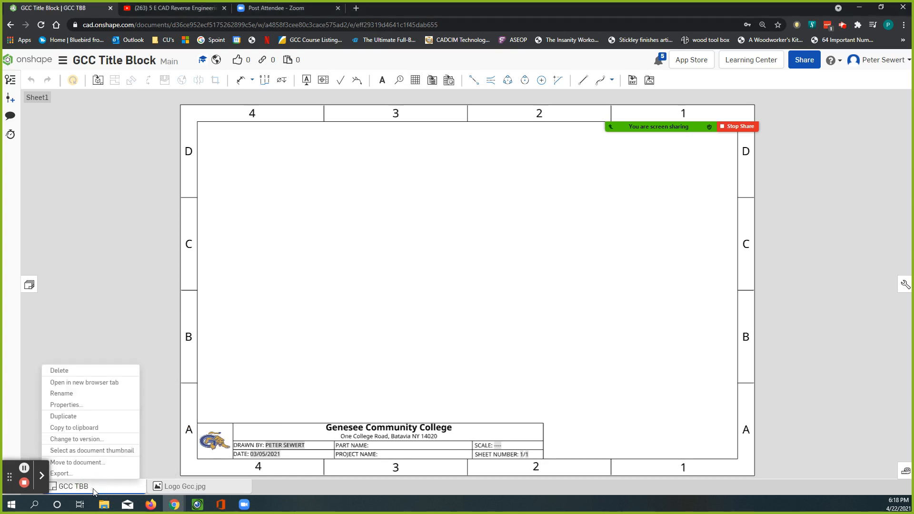
pyautogui.click(65, 474)
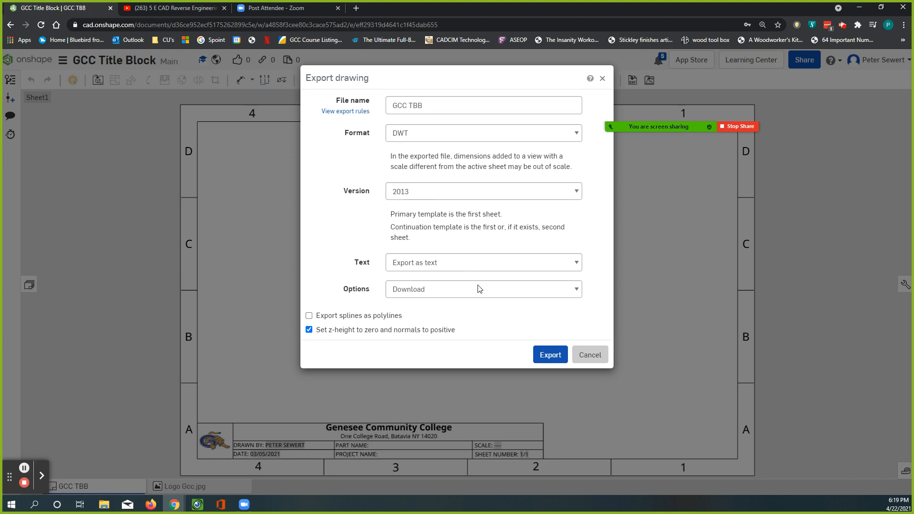
pyautogui.click(547, 356)
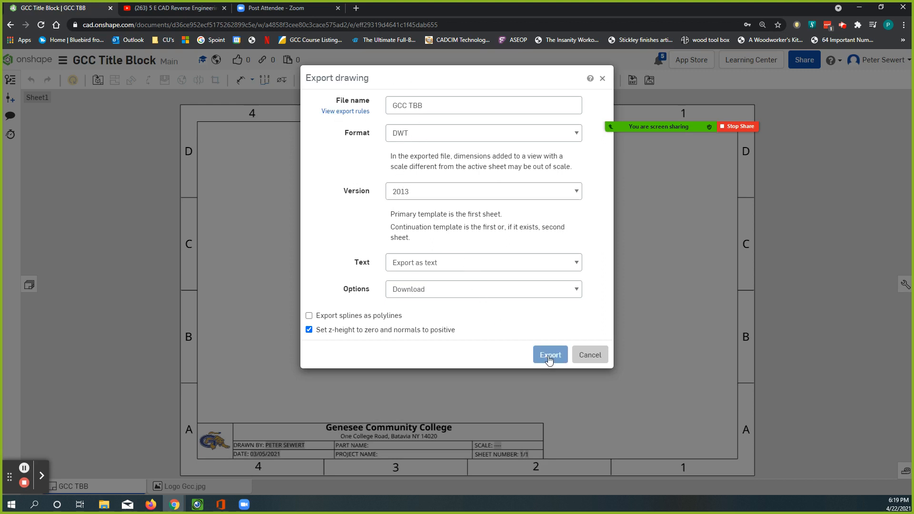
pyautogui.click(548, 357)
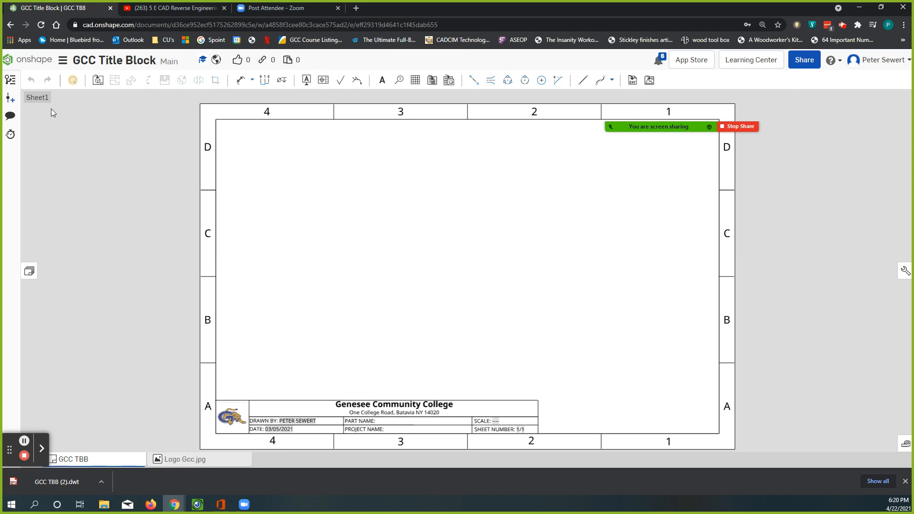
# Return to the documents page and open the most recently modified GCC 3D Cube document among those created by the account owner
pyautogui.click(37, 63)
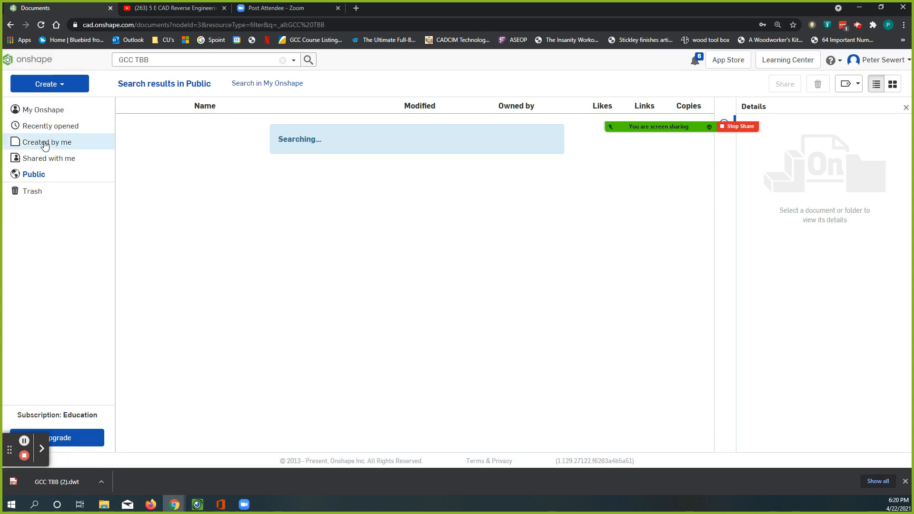
pyautogui.click(44, 142)
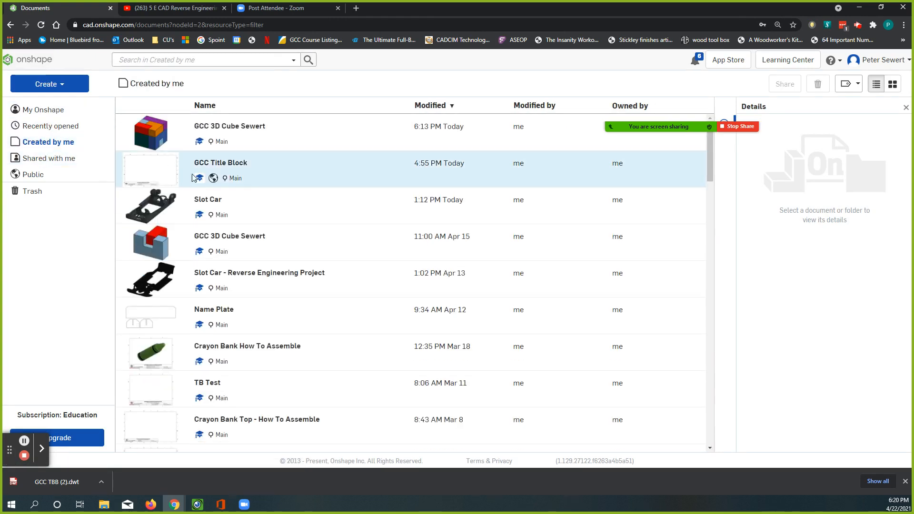
pyautogui.click(233, 128)
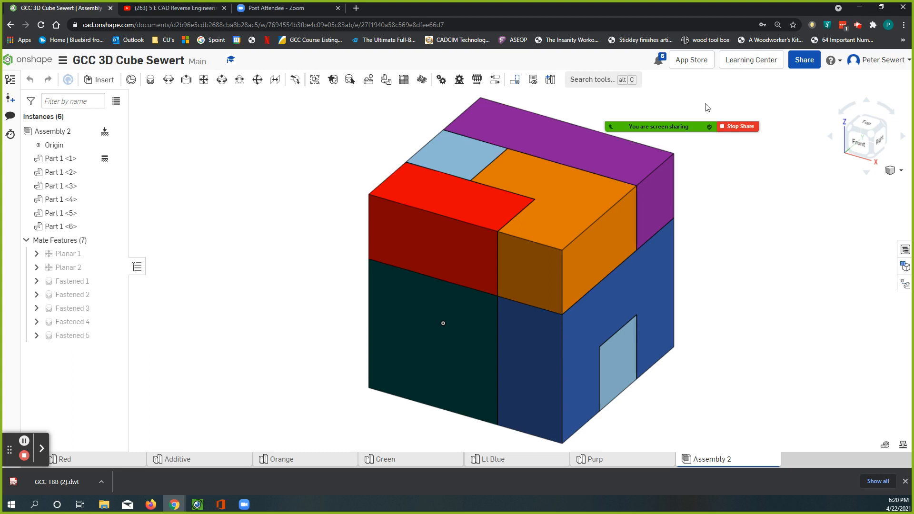
# Import the GCC TBB template file from Downloads into the cube document and dismiss the notifications
pyautogui.moveTo(683, 126)
pyautogui.moveTo(12, 456); pyautogui.dragTo(150, 397)
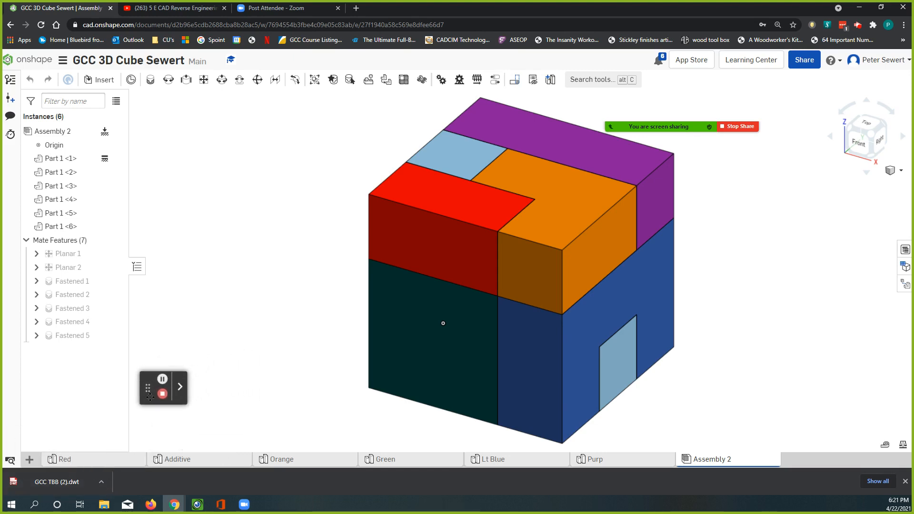
pyautogui.click(29, 460)
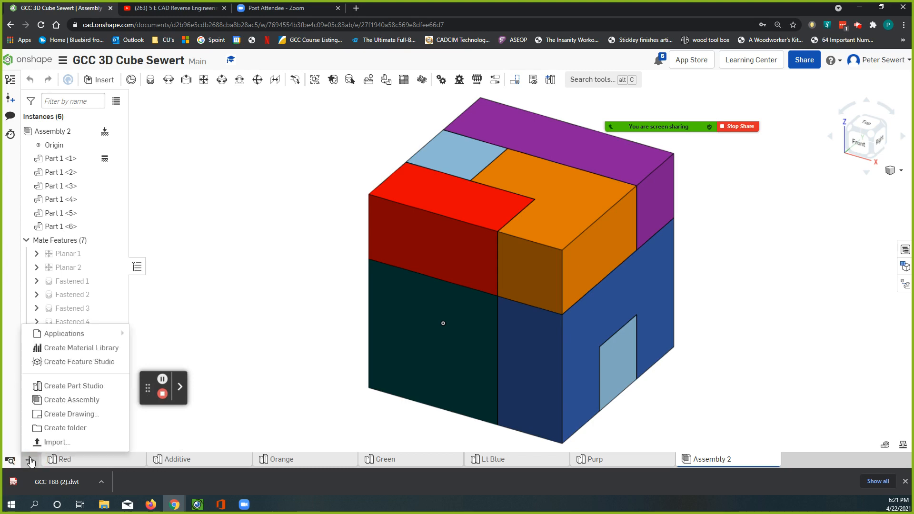
pyautogui.click(51, 446)
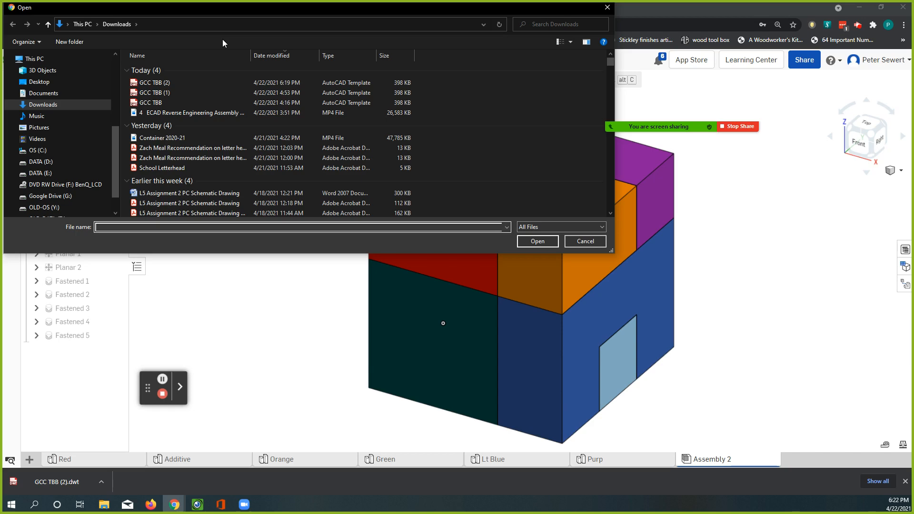
pyautogui.click(157, 104)
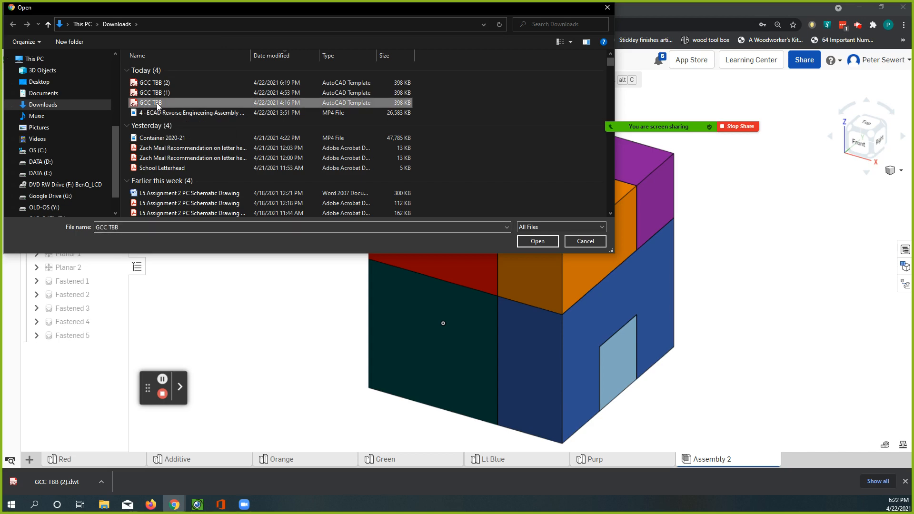
pyautogui.click(530, 242)
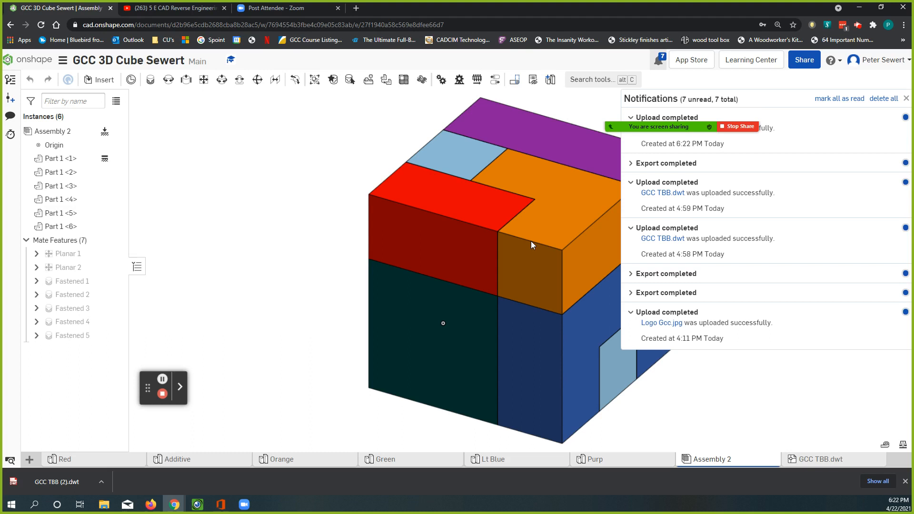
pyautogui.moveTo(673, 130); pyautogui.dragTo(224, 123)
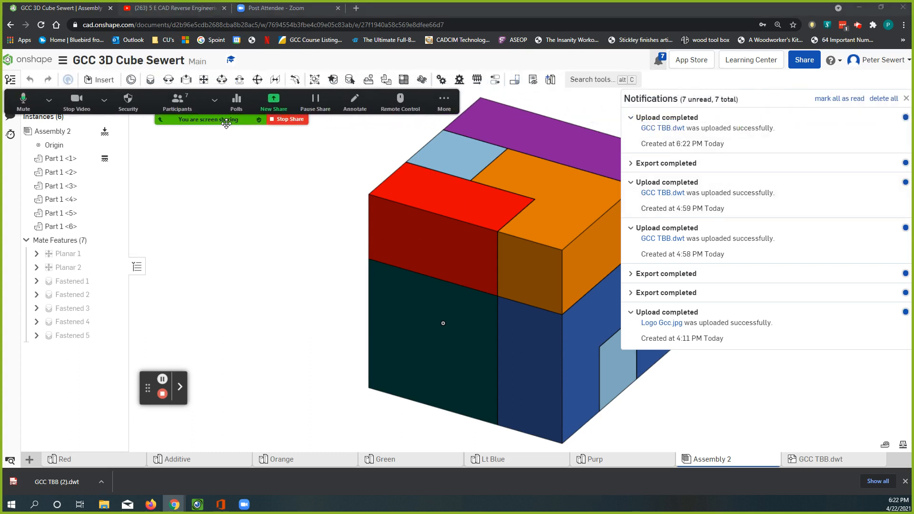
pyautogui.click(235, 168)
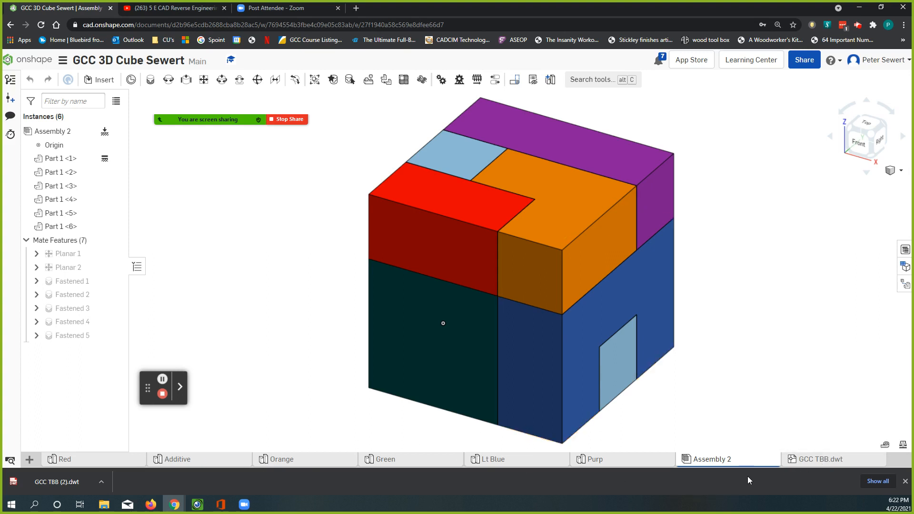
# Create a drawing with no views from the GCC TBB.dwt template stored in the current cube document
pyautogui.moveTo(812, 467)
pyautogui.moveTo(752, 464)
pyautogui.click(29, 461)
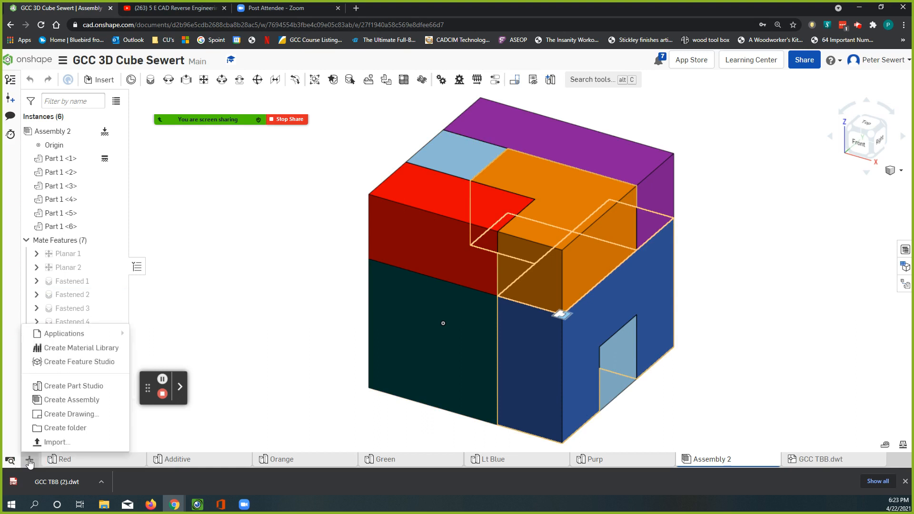
pyautogui.click(53, 416)
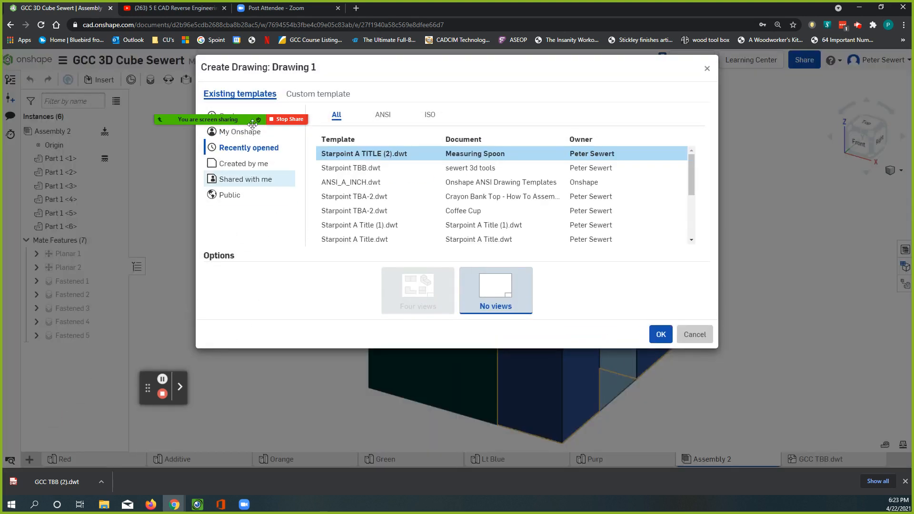
pyautogui.moveTo(240, 119)
pyautogui.moveTo(241, 120); pyautogui.dragTo(785, 440)
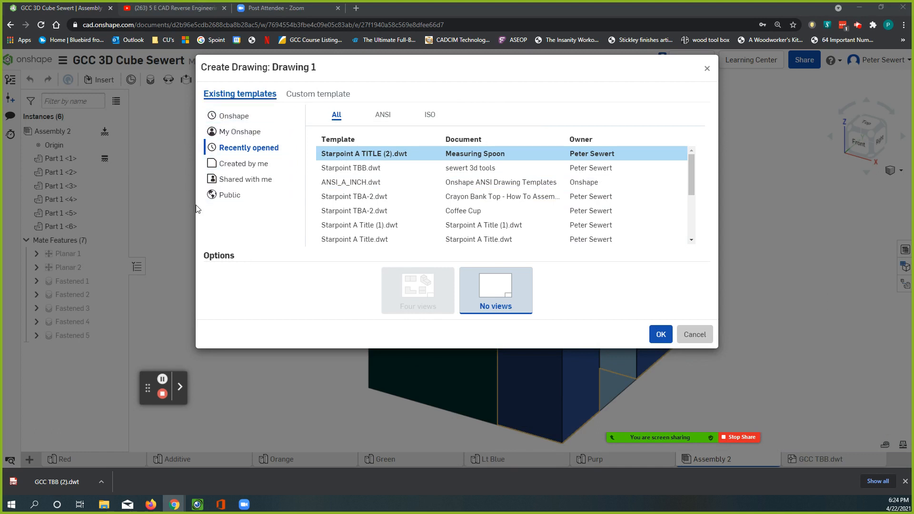
pyautogui.click(234, 136)
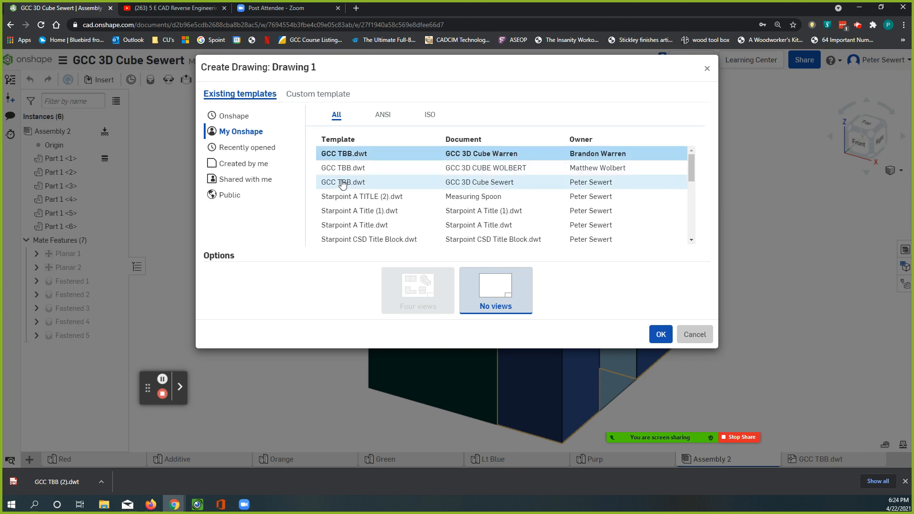
pyautogui.click(340, 155)
pyautogui.click(329, 184)
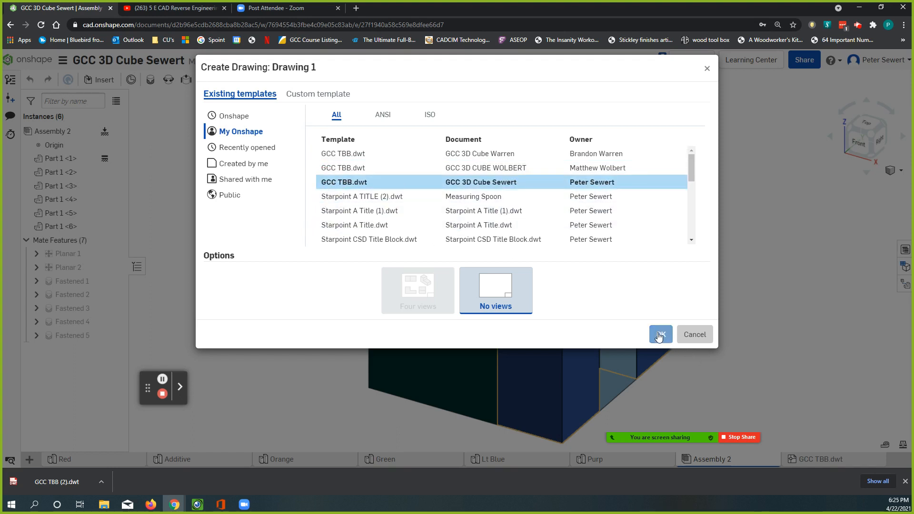
pyautogui.click(659, 336)
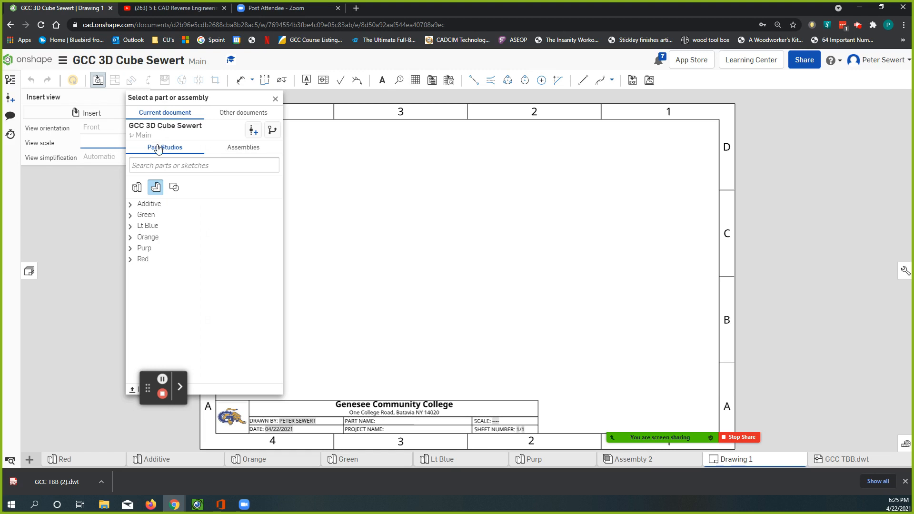
# Insert an isometric view of Assembly 2 at 1:1 scale slightly left of the sheet's centre and leave the view command
pyautogui.click(244, 149)
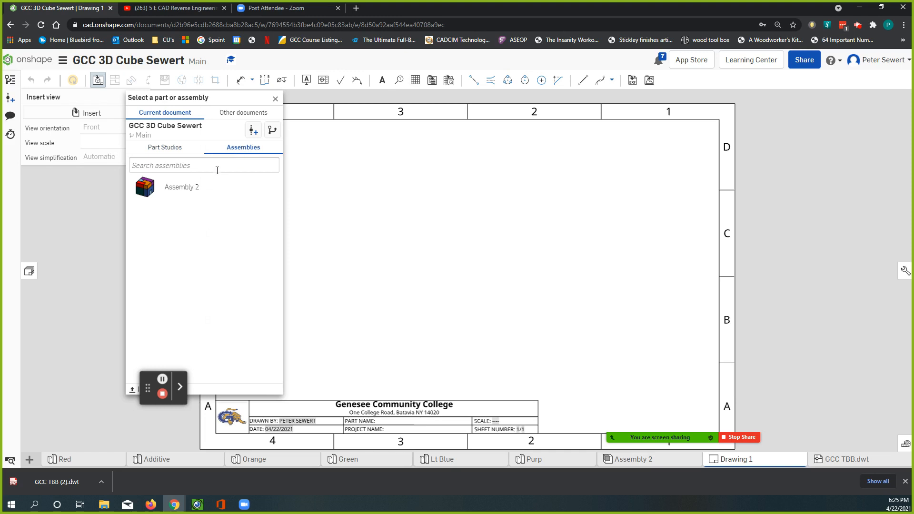
pyautogui.click(145, 188)
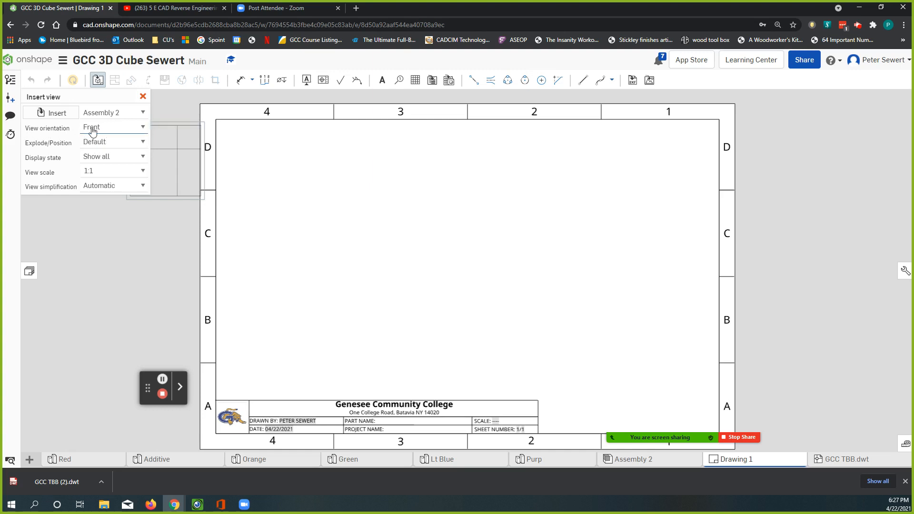
pyautogui.click(118, 130)
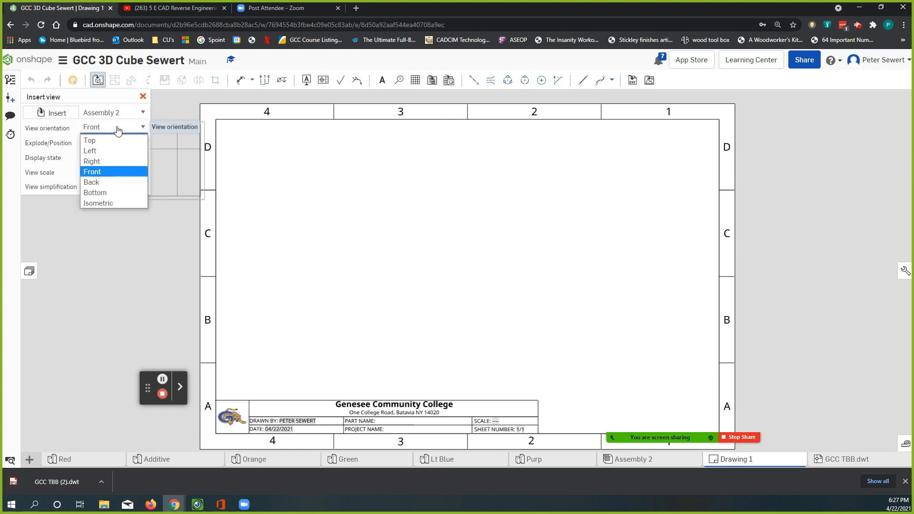
pyautogui.click(99, 203)
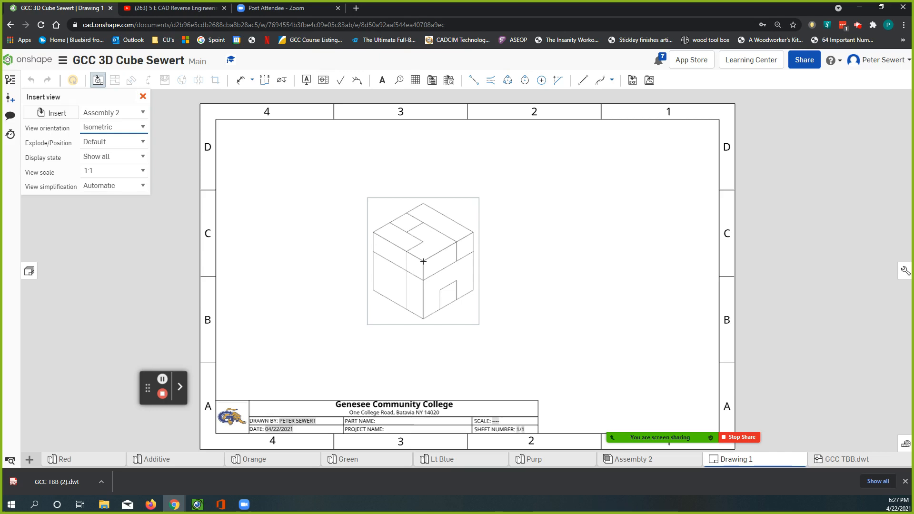
pyautogui.click(423, 261)
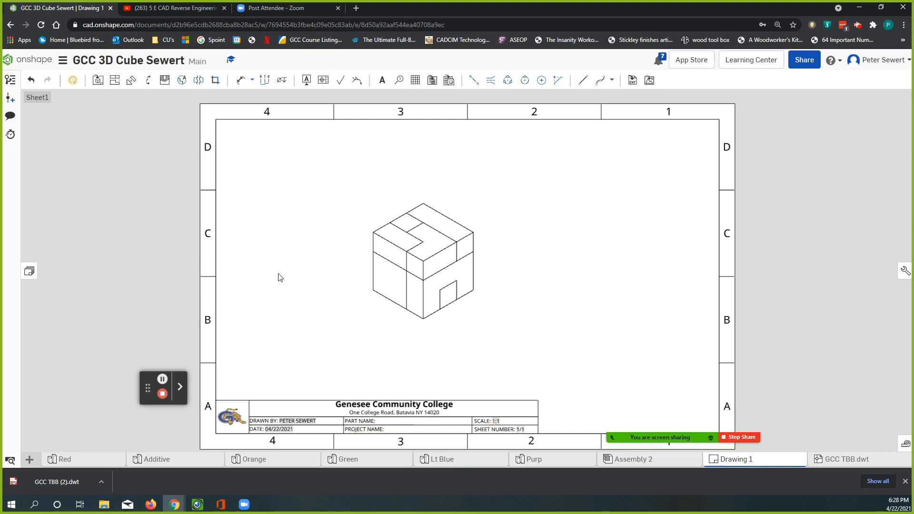
pyautogui.click(97, 81)
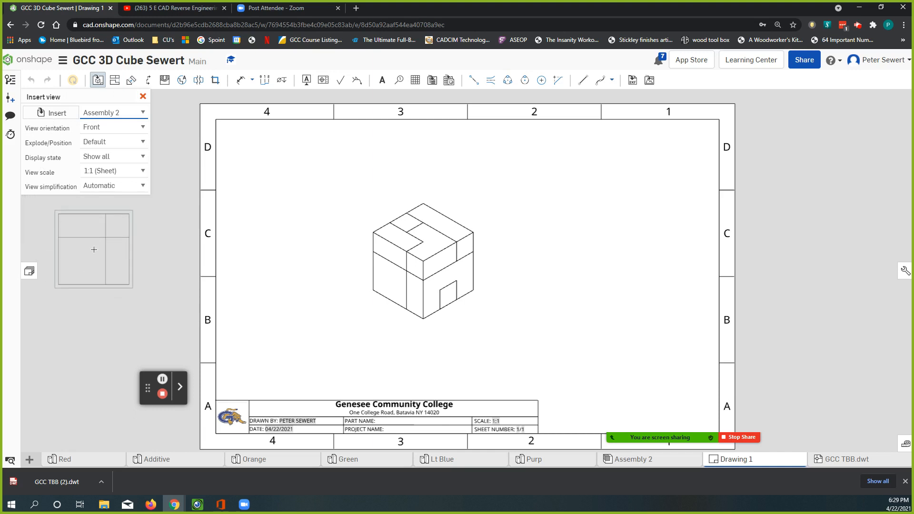
pyautogui.press('Escape')
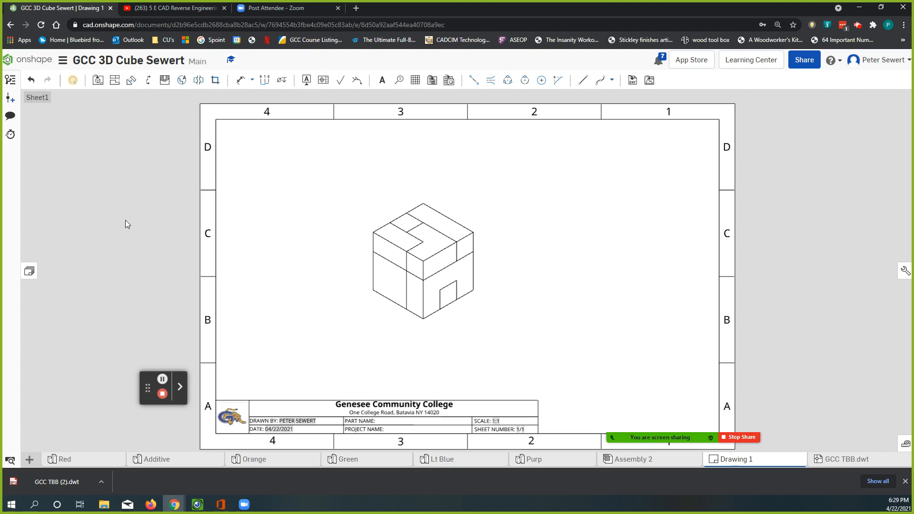
# Create a second drawing with no views, again using the cube document's own GCC TBB.dwt template
pyautogui.click(29, 460)
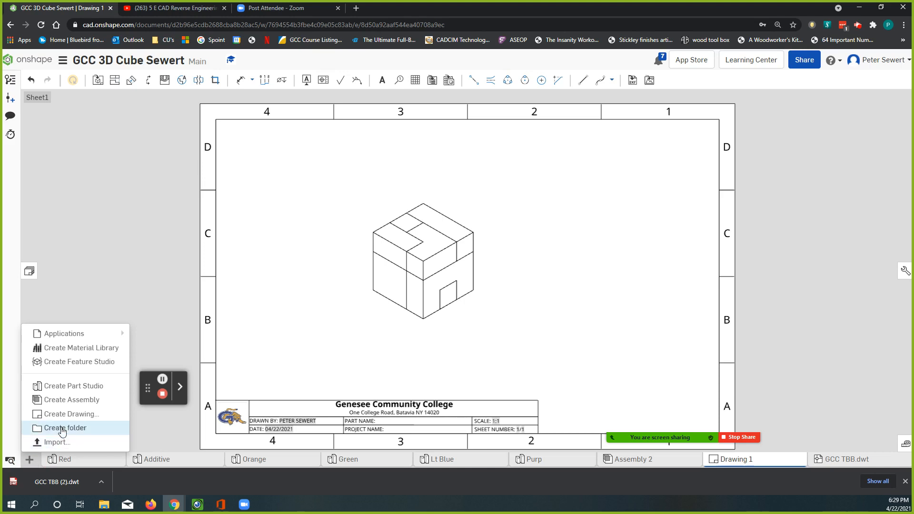
pyautogui.click(69, 414)
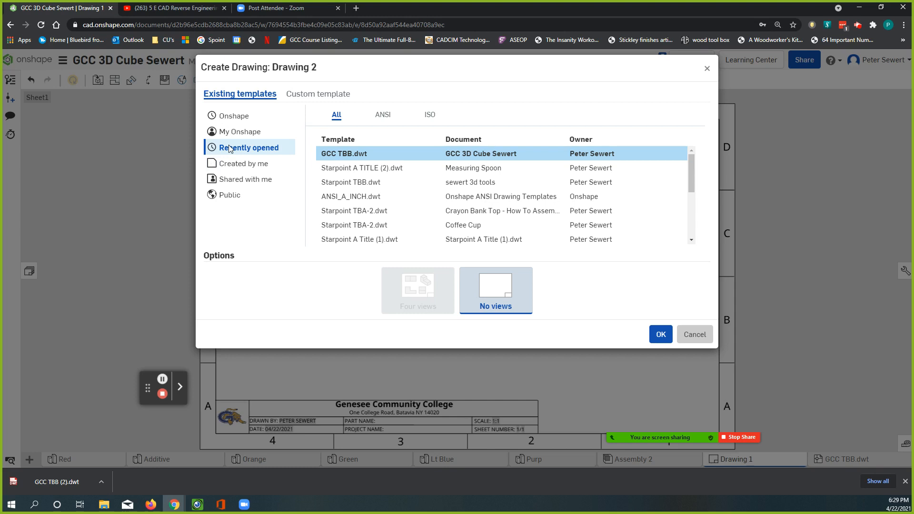
pyautogui.click(237, 136)
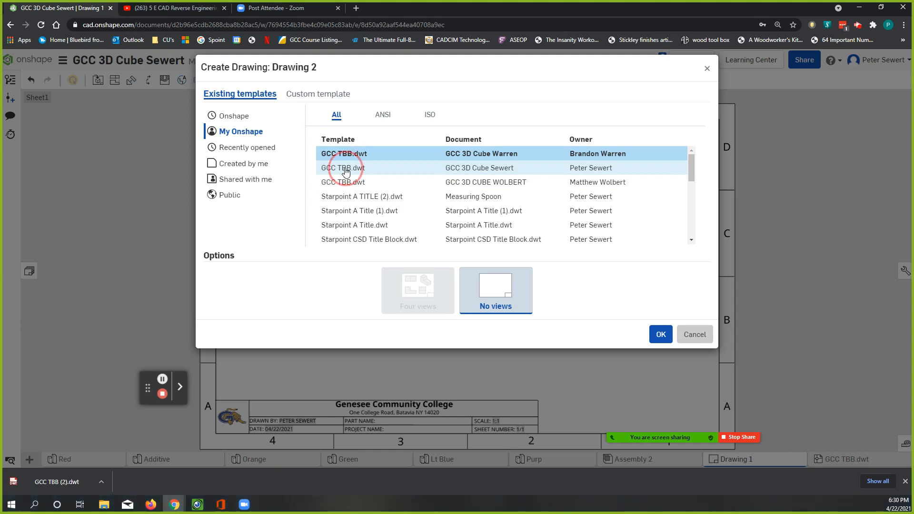
pyautogui.click(344, 171)
pyautogui.click(660, 333)
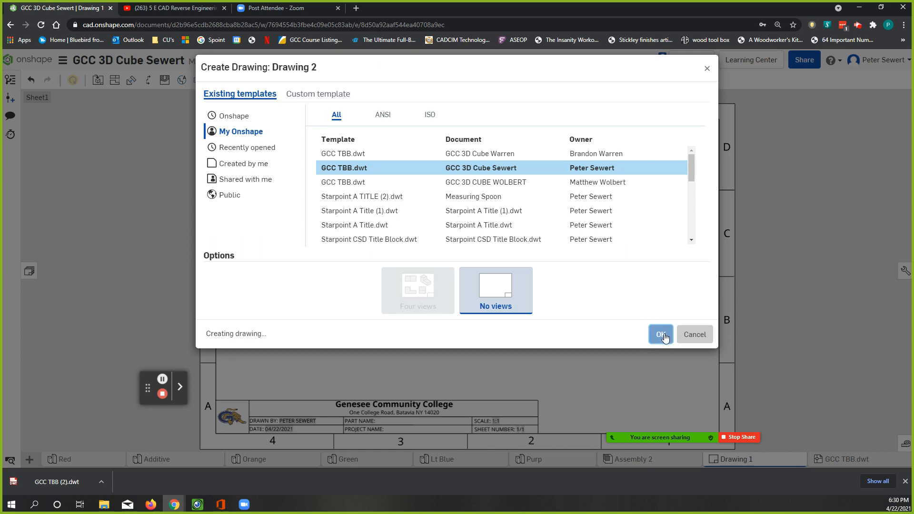
# Insert an isometric view of Assembly 2 at 1:1 scale slightly left of the centre of the new drawing's sheet
pyautogui.click(664, 336)
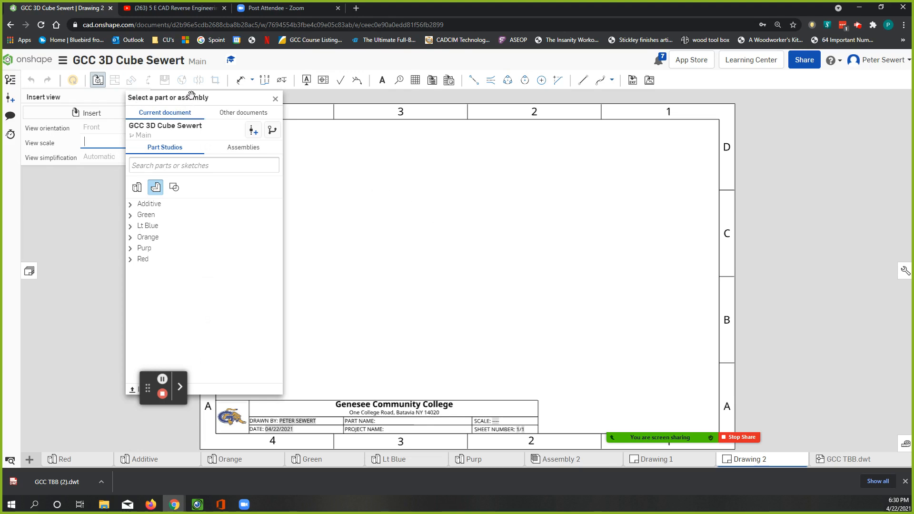
pyautogui.click(240, 151)
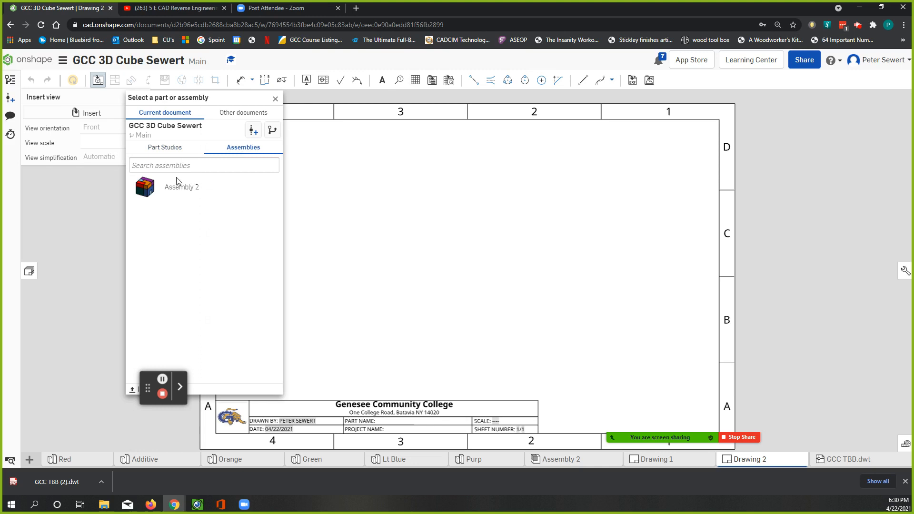
pyautogui.click(147, 186)
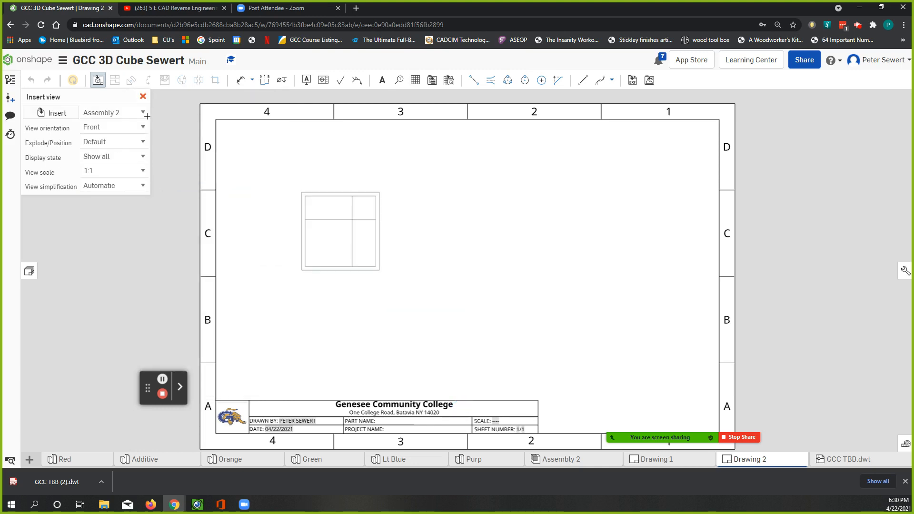
pyautogui.click(112, 129)
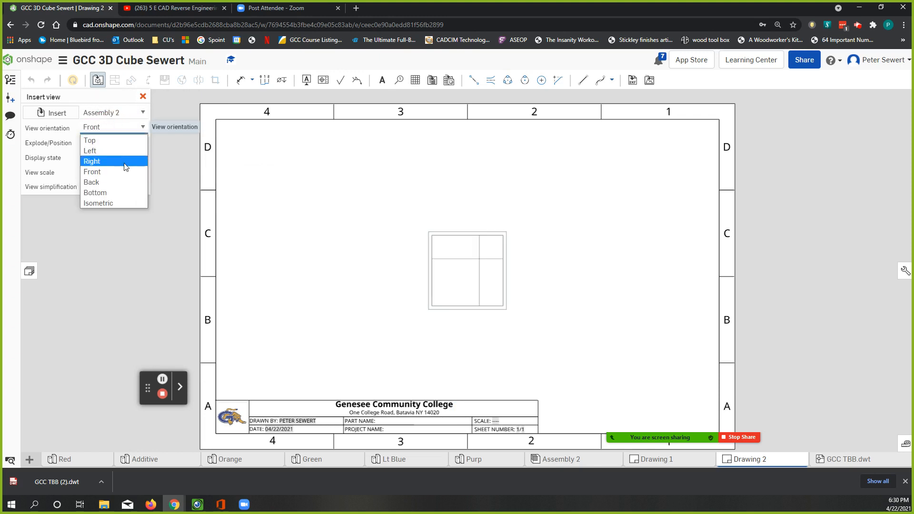
pyautogui.click(125, 199)
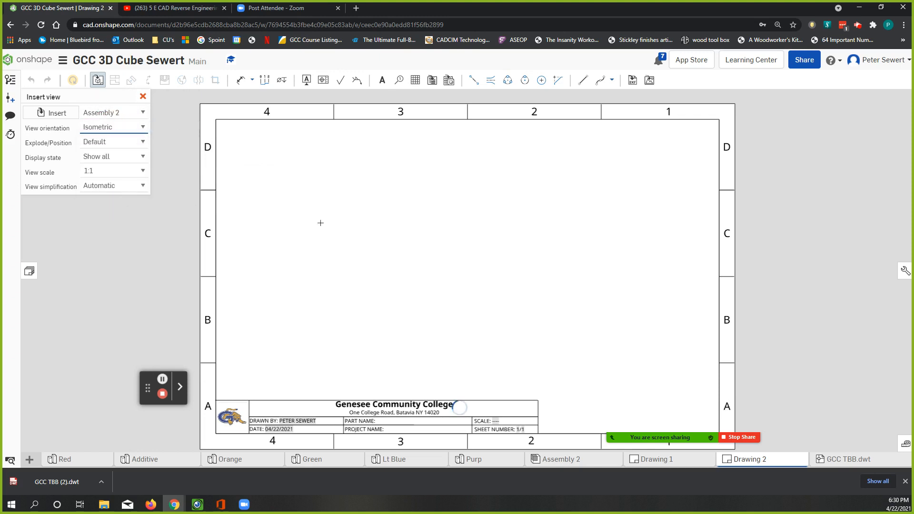
pyautogui.click(422, 255)
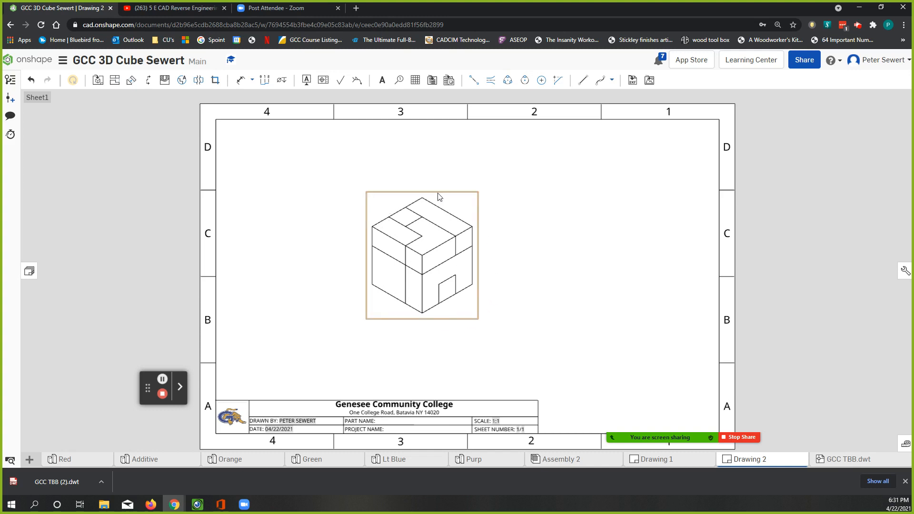
# Display the isometric assembly view as a shaded view
pyautogui.rightClick(459, 205)
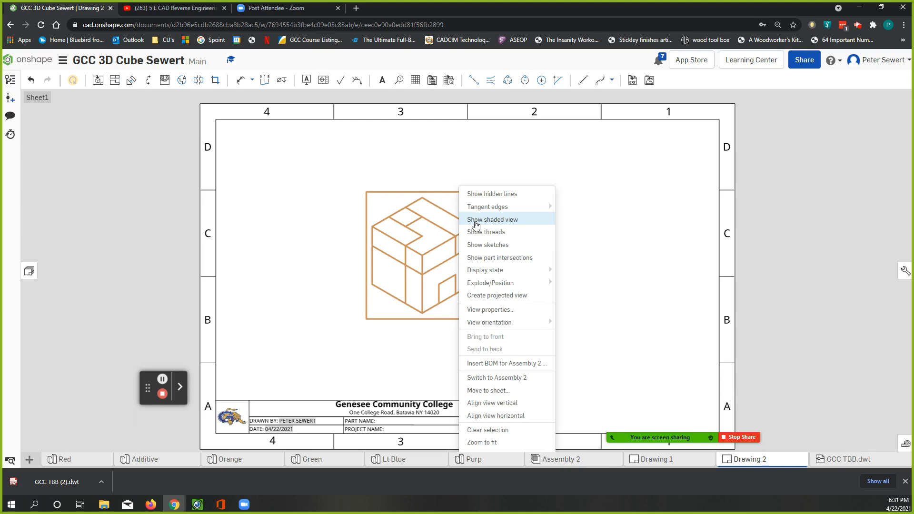
pyautogui.click(475, 222)
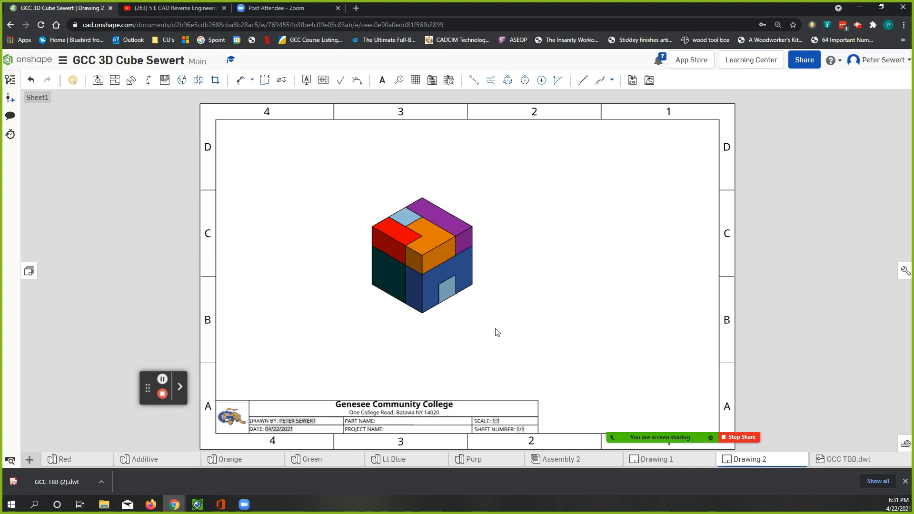
pyautogui.click(456, 208)
pyautogui.rightClick(457, 209)
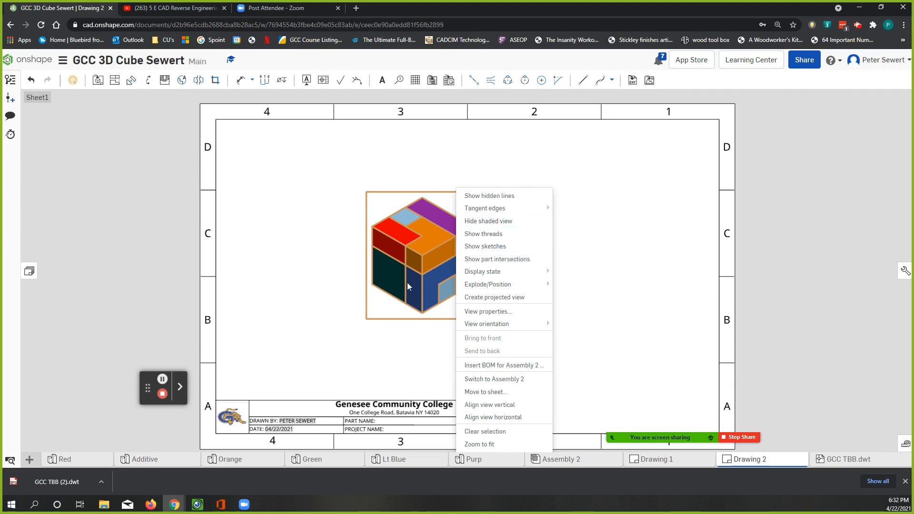
pyautogui.click(363, 351)
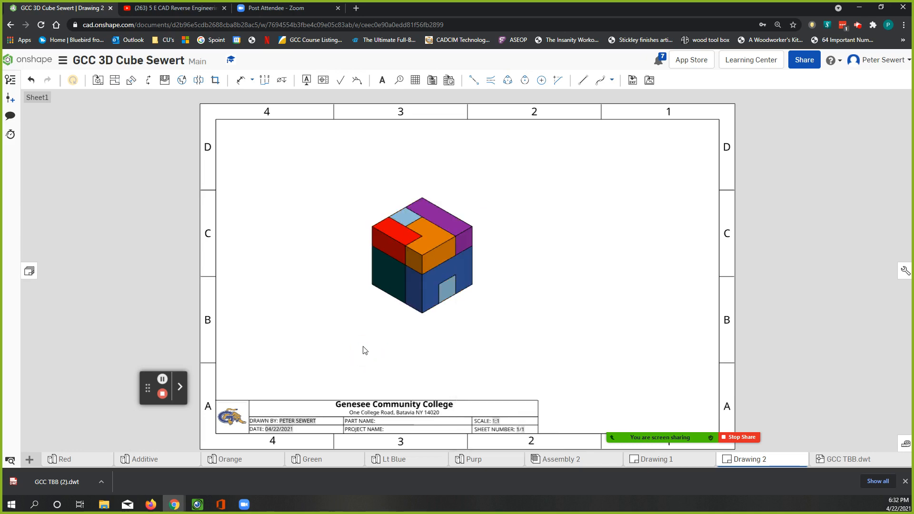
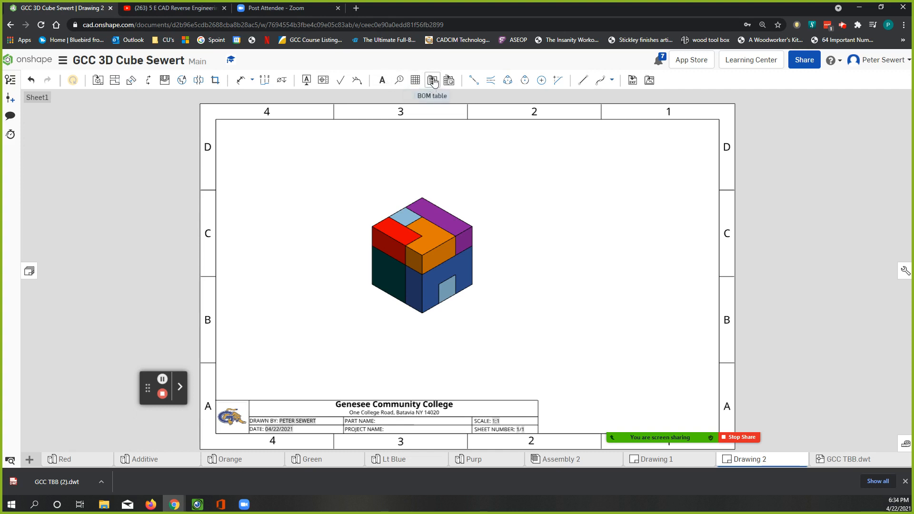
# Insert a flattened, top-to-bottom BOM table of Assembly 2, anchoring its bottom-right corner at the inner border's lower-right corner
pyautogui.click(433, 81)
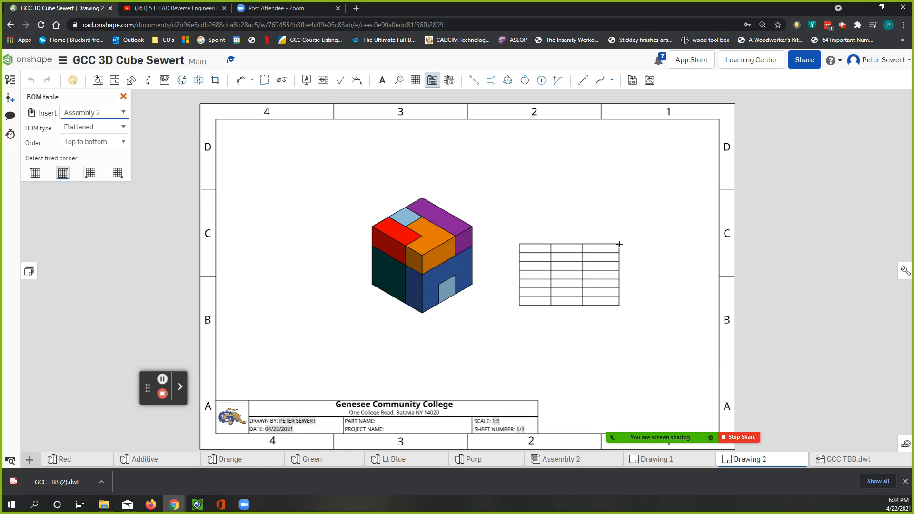
pyautogui.moveTo(729, 428)
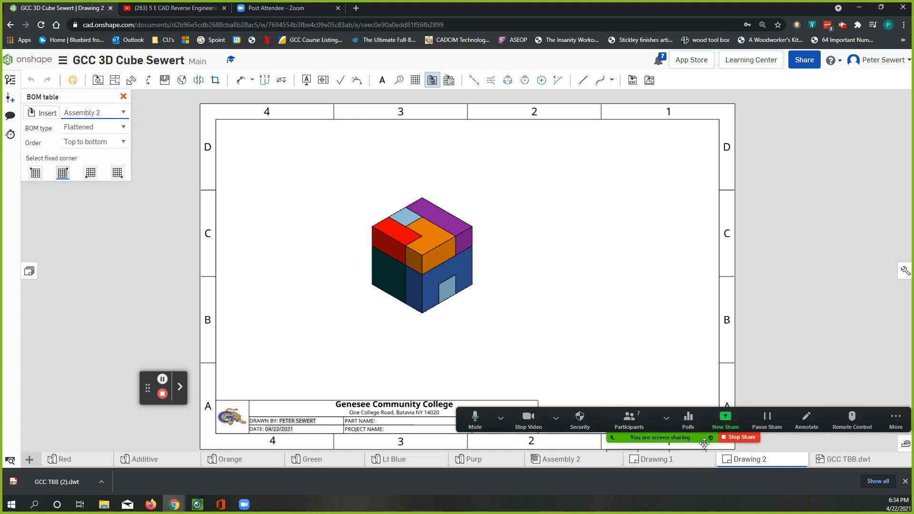
pyautogui.moveTo(729, 427); pyautogui.dragTo(670, 122)
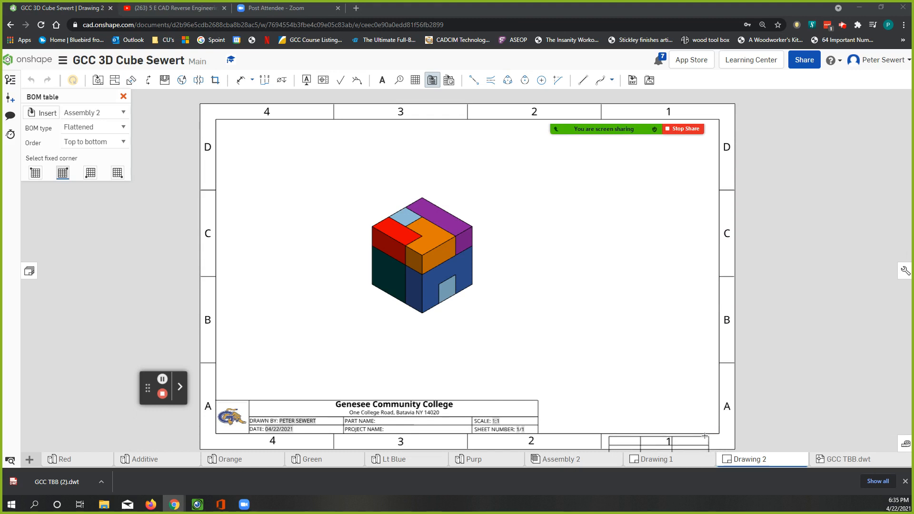
pyautogui.click(719, 432)
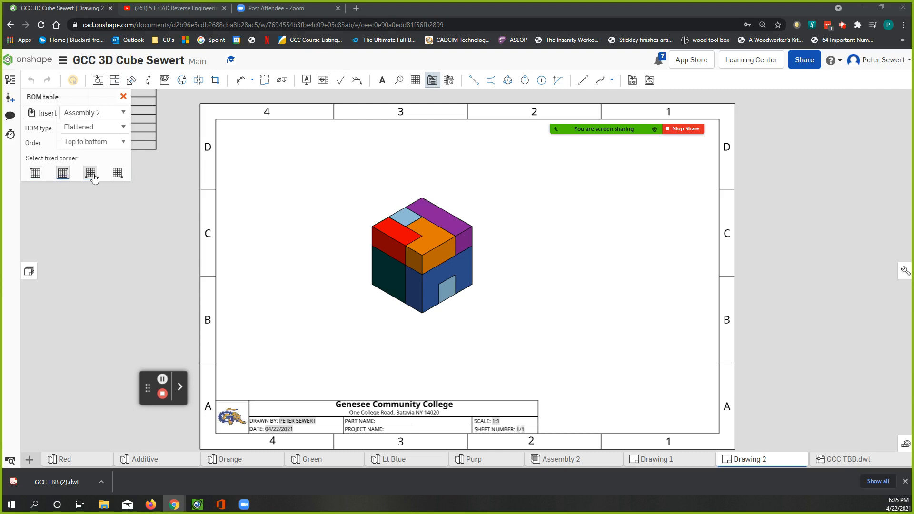
pyautogui.click(117, 173)
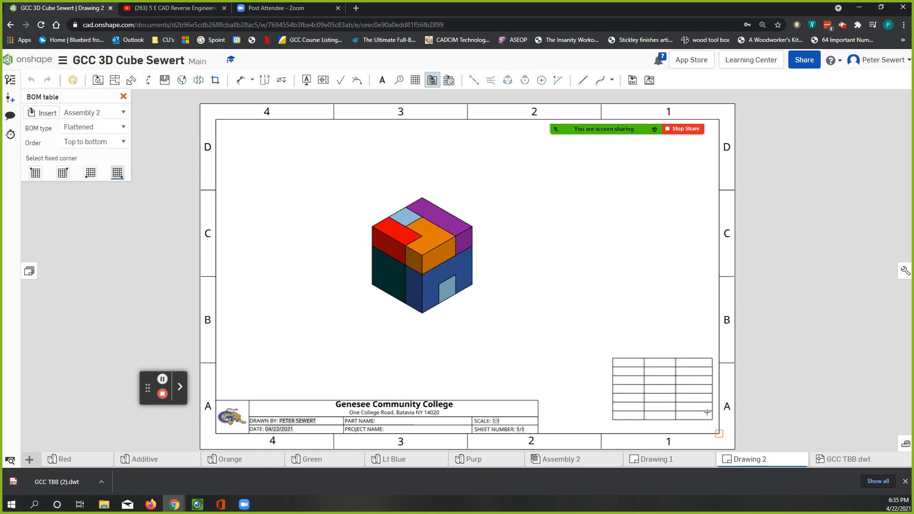
pyautogui.click(718, 434)
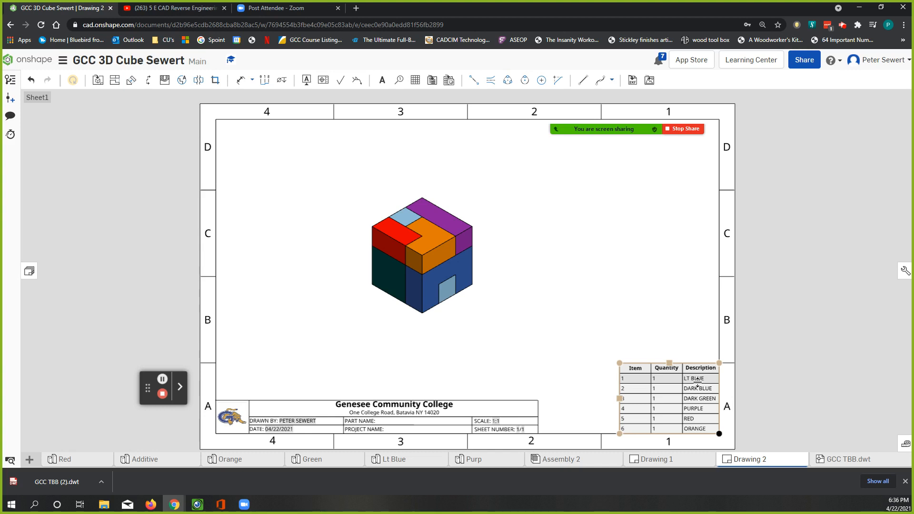
pyautogui.click(652, 341)
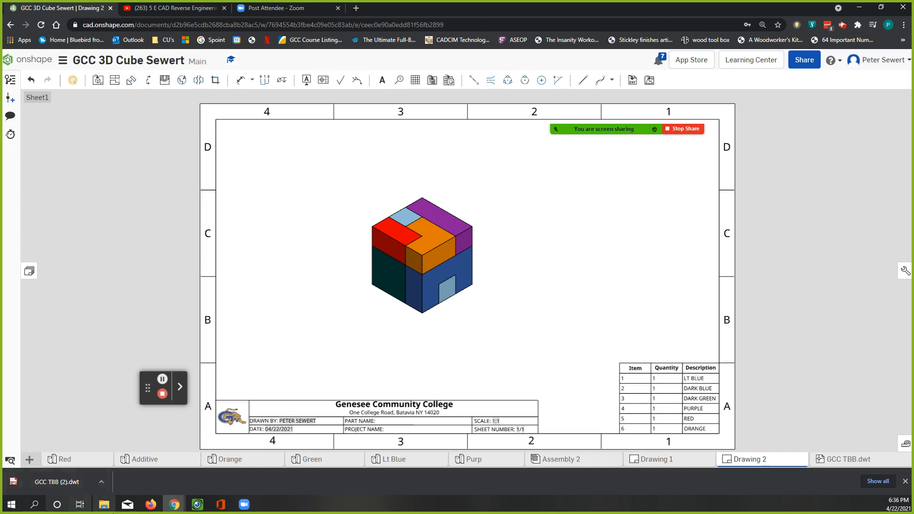
# Examine the bill of materials in Assembly 2 and the options of its Description column, and return to Drawing 2
pyautogui.click(565, 461)
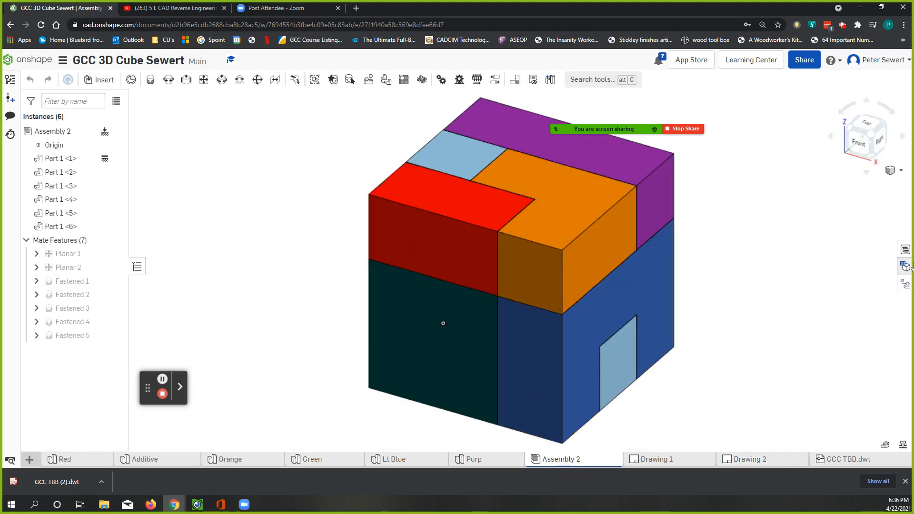
pyautogui.click(905, 250)
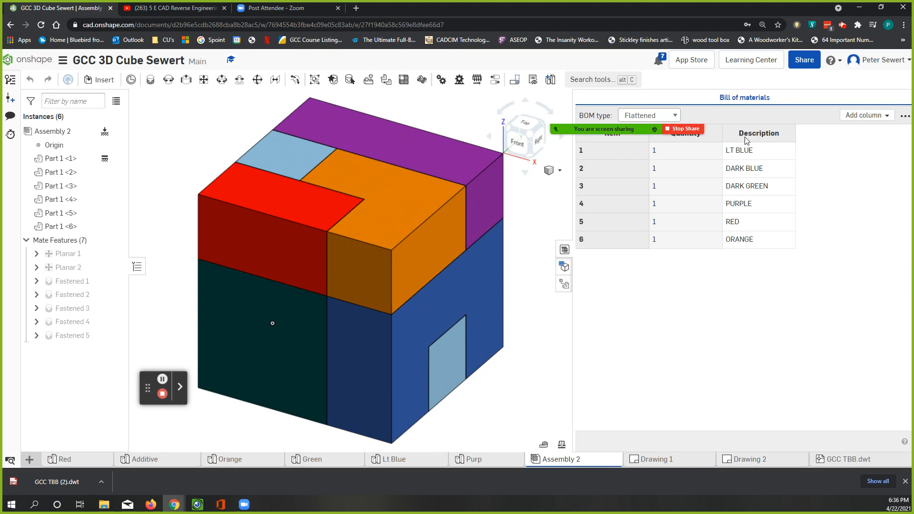
pyautogui.rightClick(769, 139)
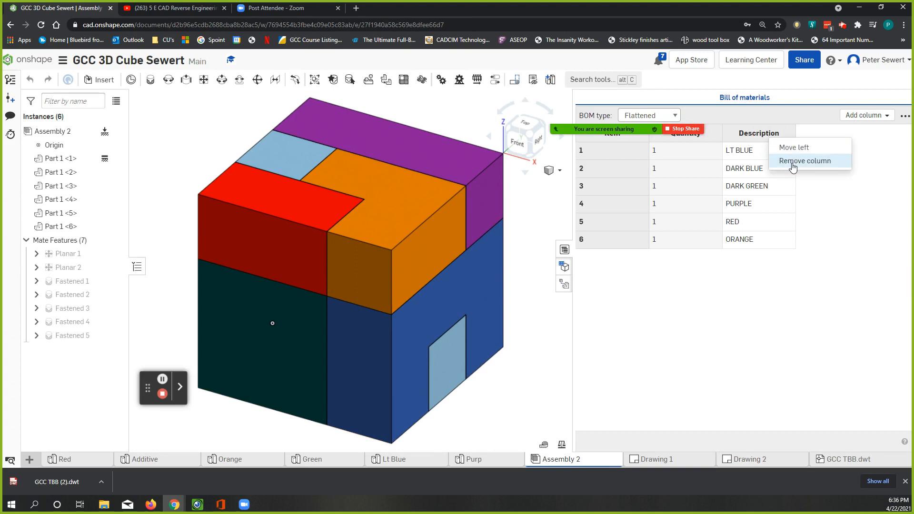
pyautogui.click(562, 249)
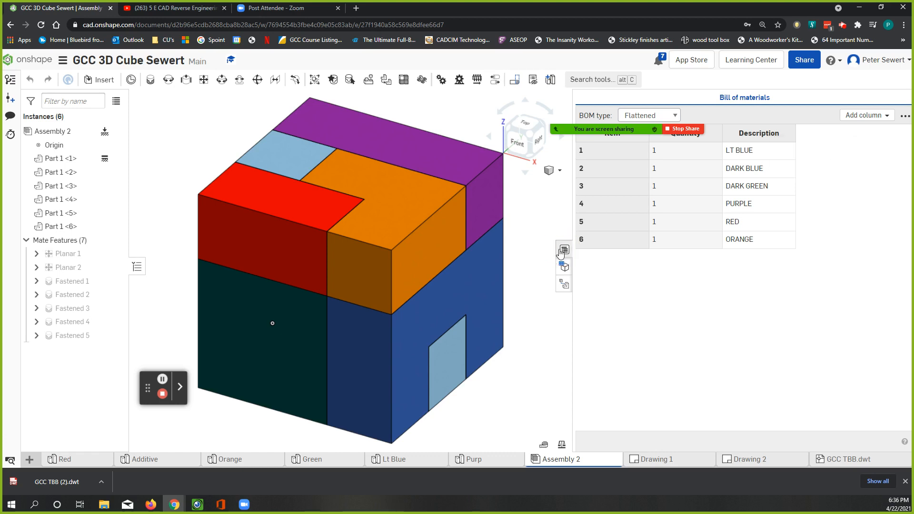
pyautogui.click(564, 249)
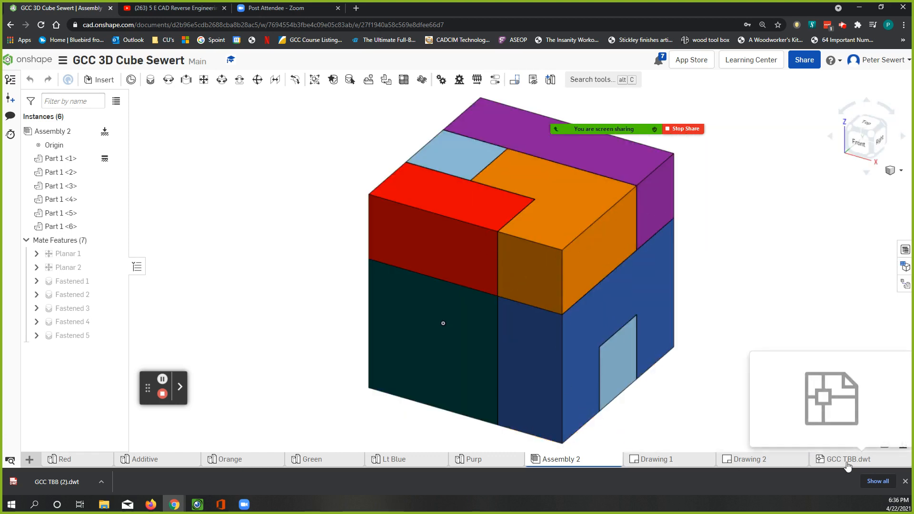
pyautogui.click(778, 459)
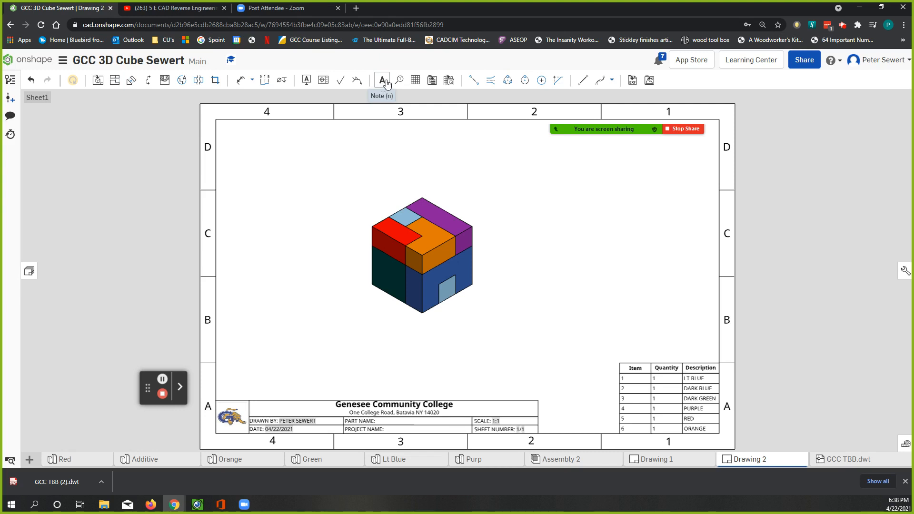
pyautogui.click(401, 83)
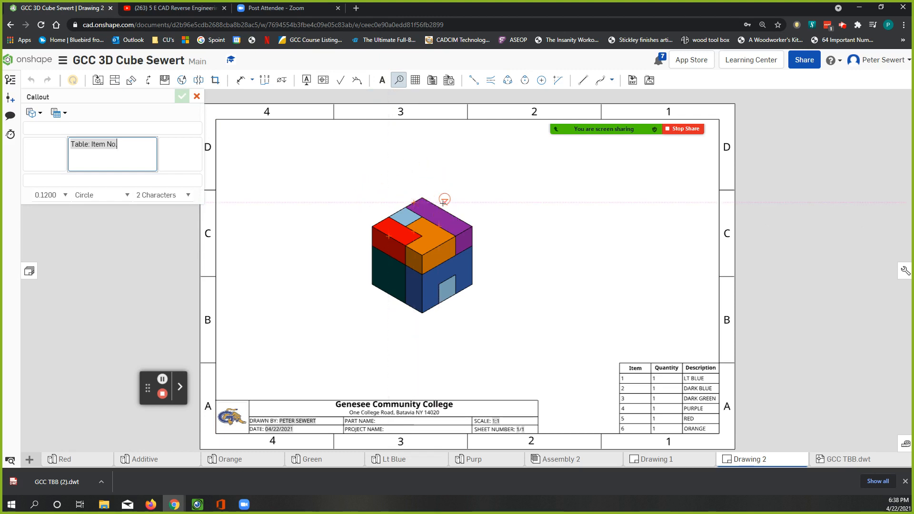
pyautogui.scroll(5, 440, 208)
pyautogui.scroll(2, 437, 208)
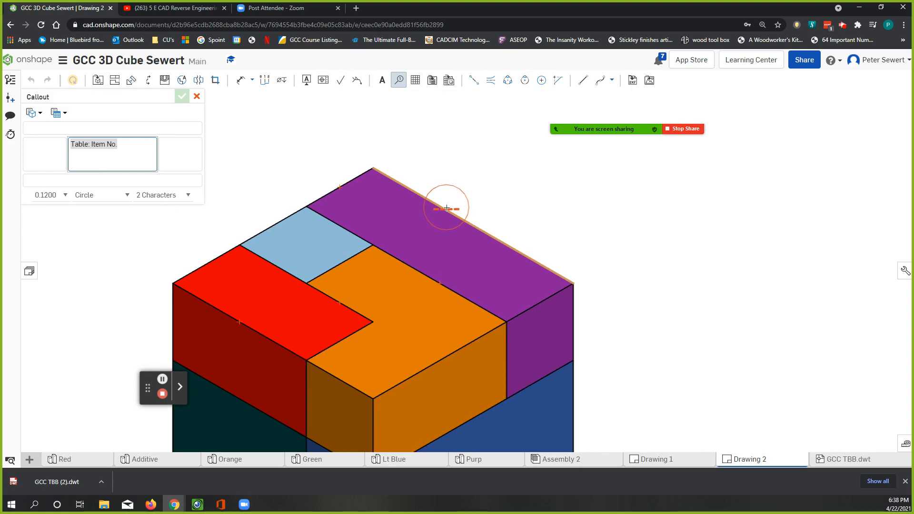
pyautogui.click(421, 226)
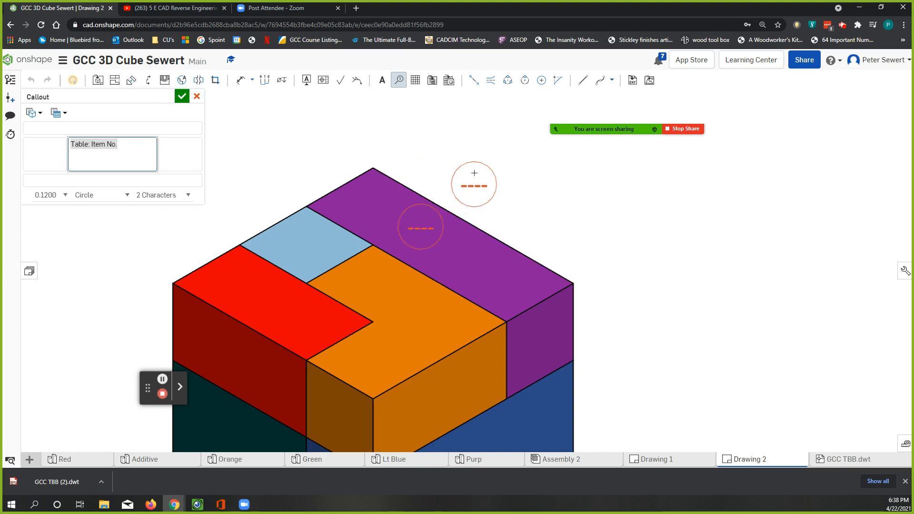
pyautogui.click(197, 98)
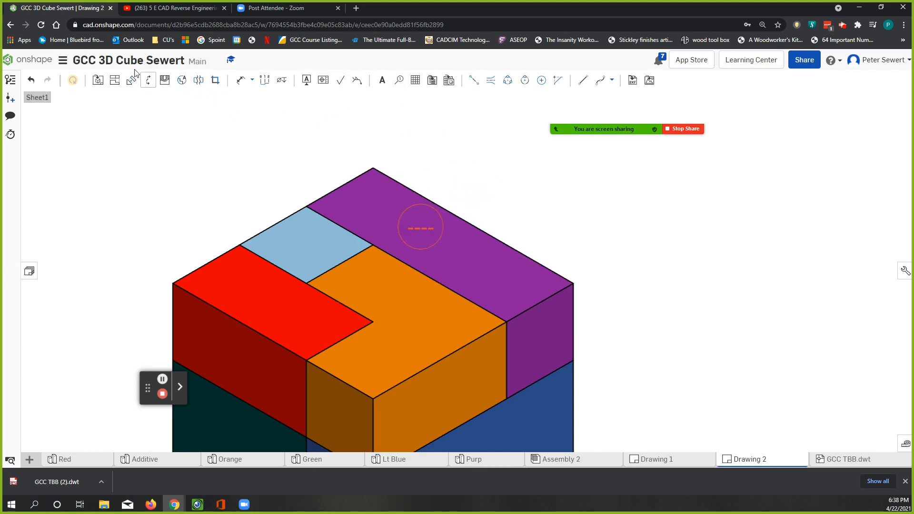
pyautogui.click(31, 80)
# Attach a circular item-number callout to the purple part's upper rear edge and place its balloon above the cube
pyautogui.click(399, 81)
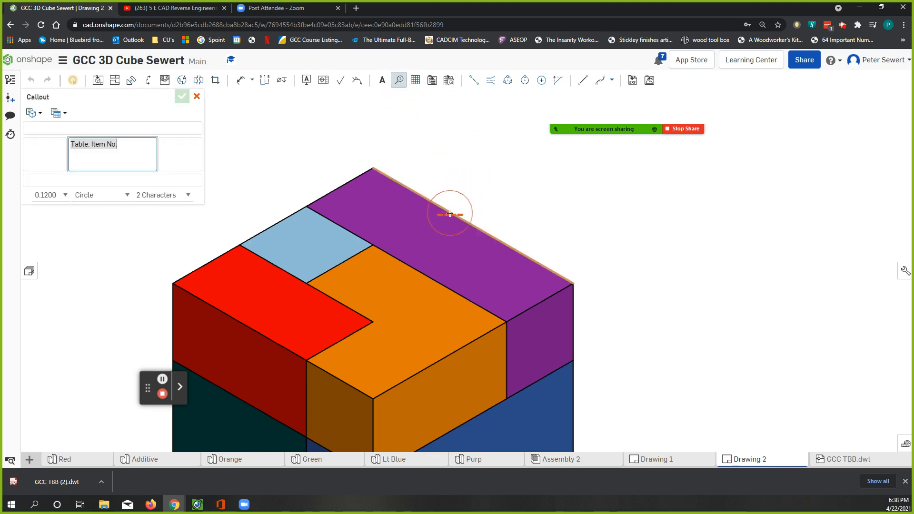
pyautogui.click(457, 194)
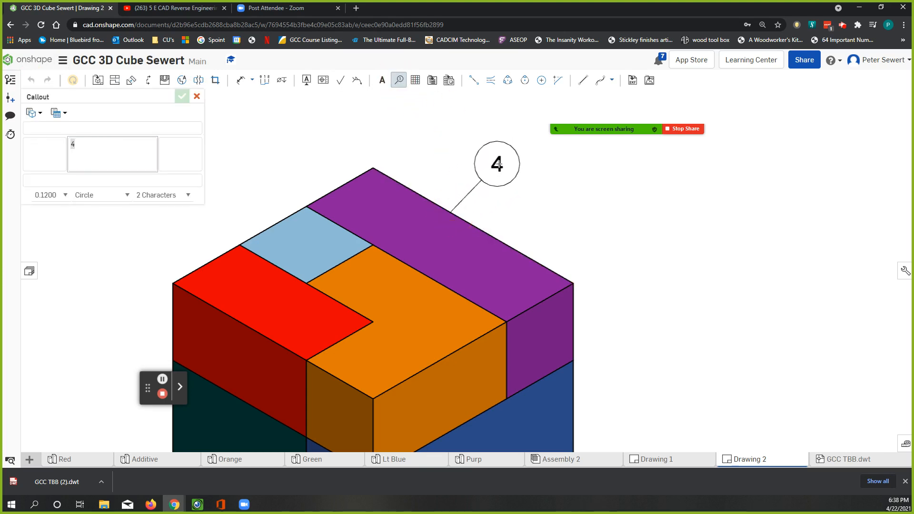
pyautogui.scroll(2, 498, 164)
pyautogui.scroll(-2, 498, 163)
pyautogui.moveTo(499, 149); pyautogui.dragTo(453, 194, button='middle')
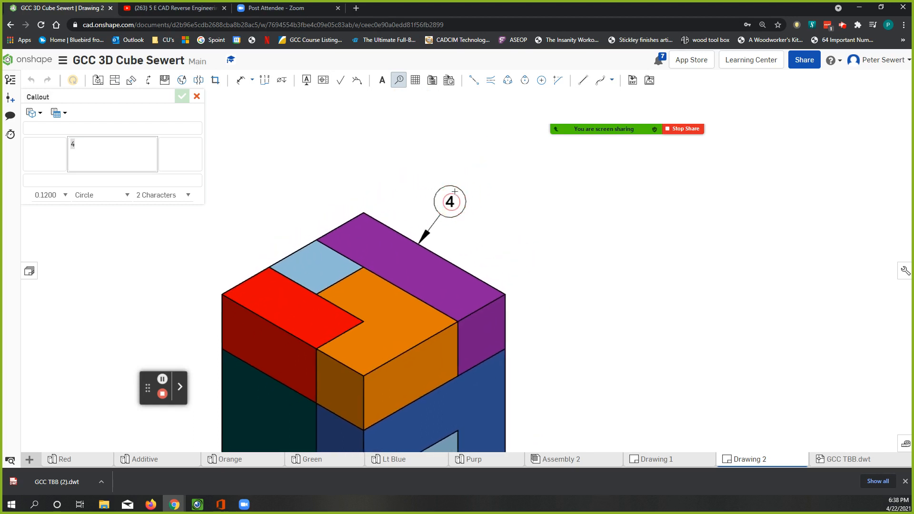
pyautogui.scroll(-1, 453, 192)
pyautogui.scroll(-1, 458, 180)
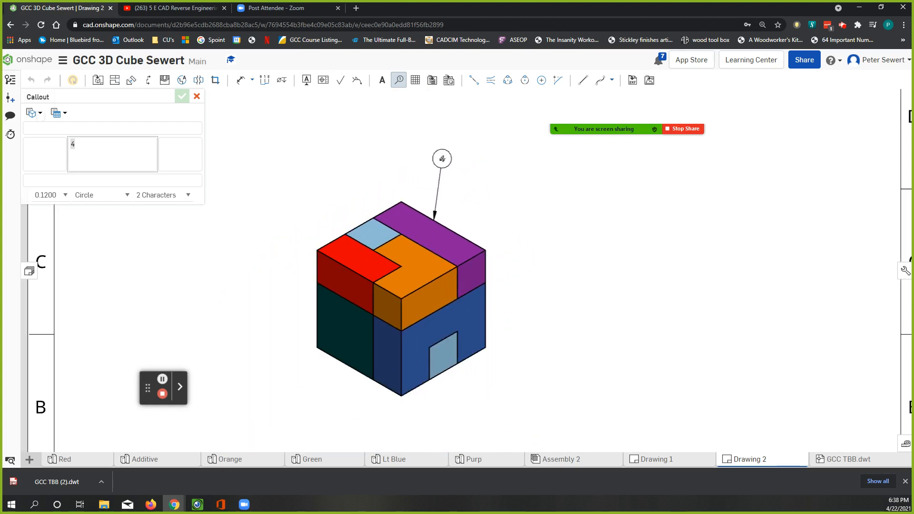
pyautogui.click(452, 147)
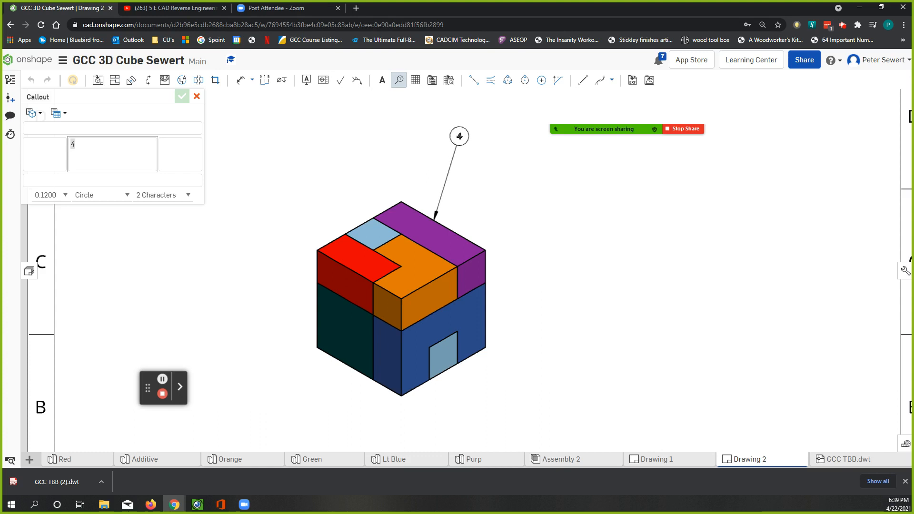
pyautogui.click(458, 136)
pyautogui.scroll(-3, 540, 214)
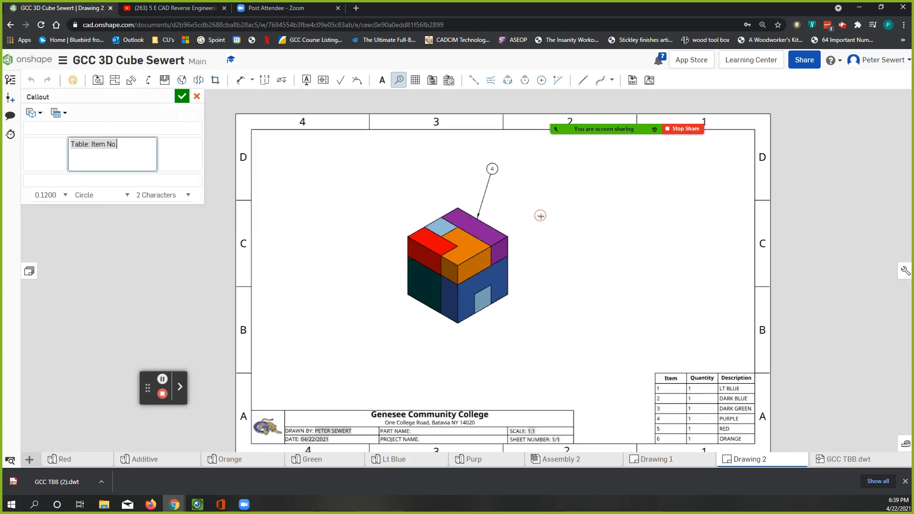
# Attach an item-number callout to the light blue part's upper rear edge, with its balloon above and left of the cube
pyautogui.moveTo(563, 295); pyautogui.dragTo(423, 246, button='middle')
pyautogui.scroll(5, 516, 329)
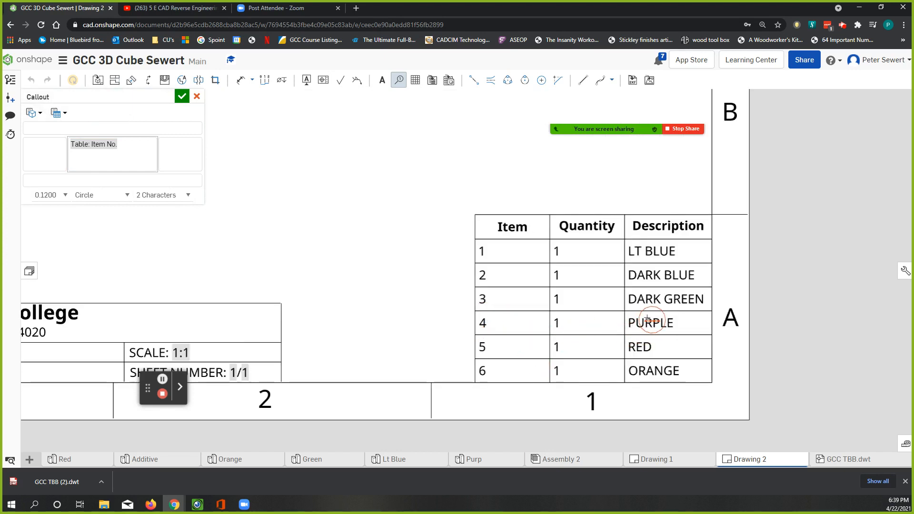
pyautogui.scroll(-2, 309, 164)
pyautogui.scroll(-2, 308, 166)
pyautogui.moveTo(305, 157)
pyautogui.mouseDown(button='middle')
pyautogui.moveTo(514, 333)
pyautogui.moveTo(567, 365)
pyautogui.mouseUp(button='middle')
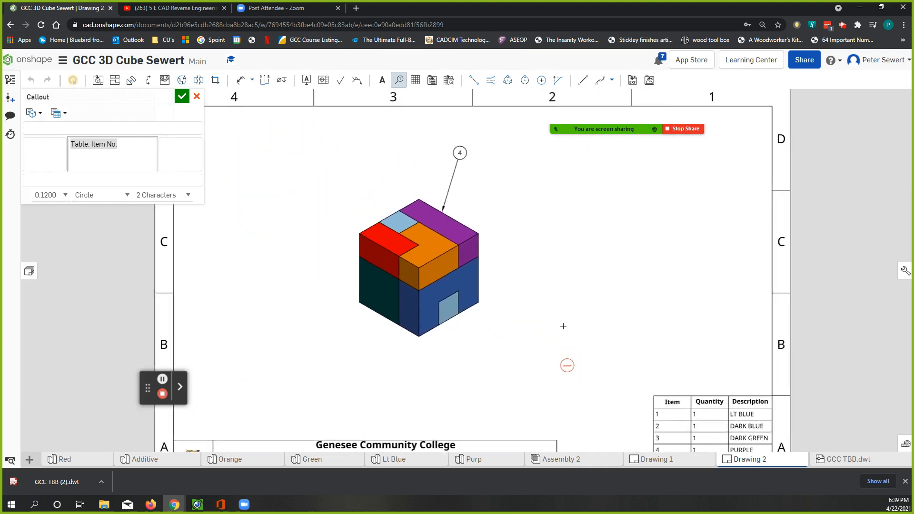
pyautogui.click(389, 215)
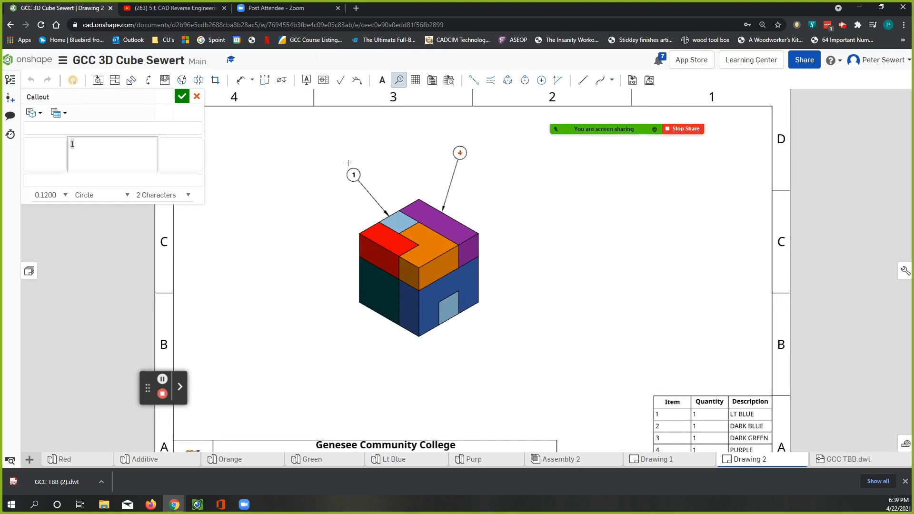
pyautogui.click(348, 163)
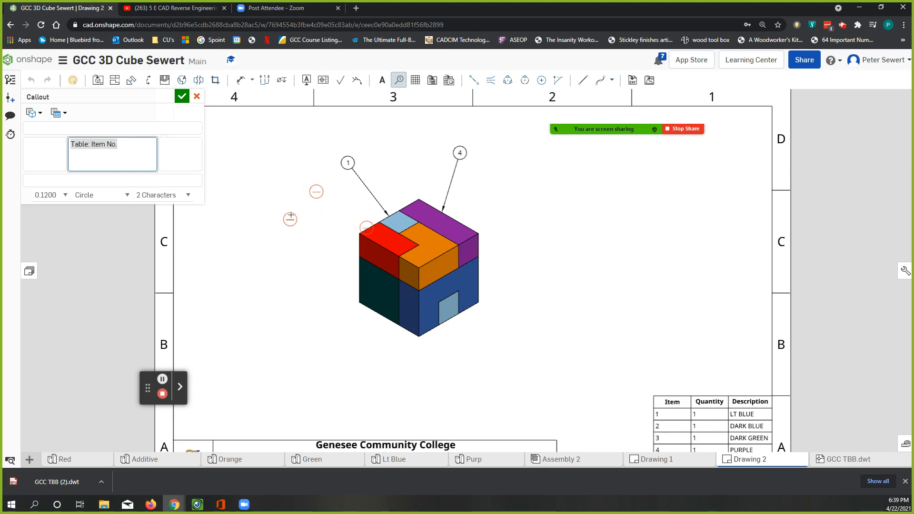
# Leave the Callout command and undo the stray unattached callouts near the red part
pyautogui.press('Escape')
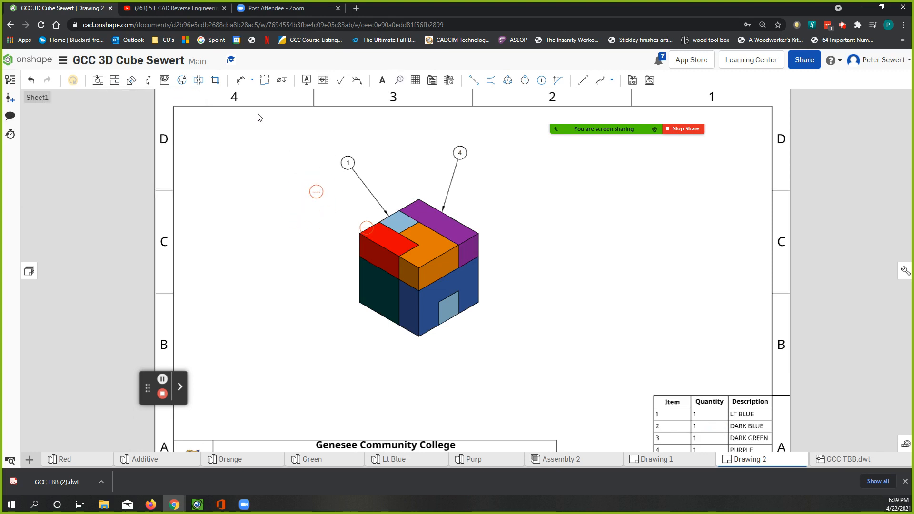
pyautogui.click(29, 84)
pyautogui.click(30, 84)
# Attach an item-number callout to the red part's upper rear edge, placing its balloon to the cube's upper left
pyautogui.click(398, 81)
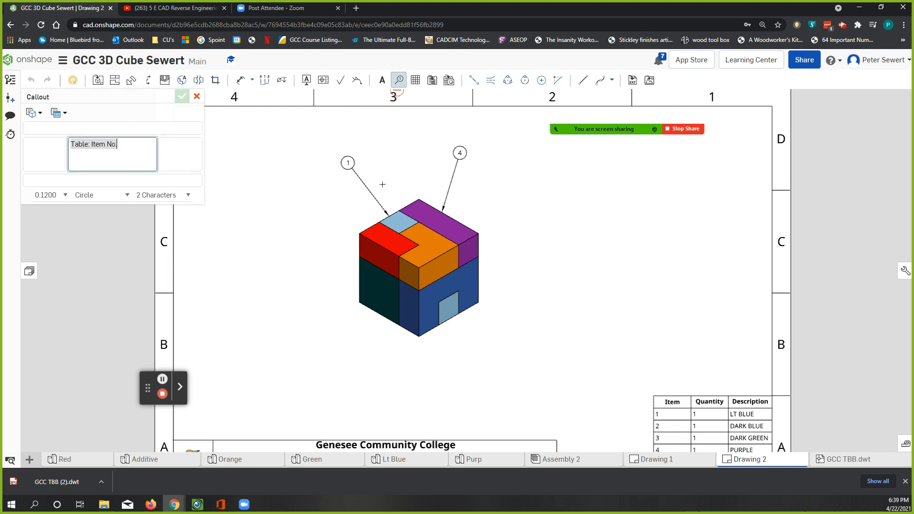
pyautogui.click(369, 231)
pyautogui.click(322, 195)
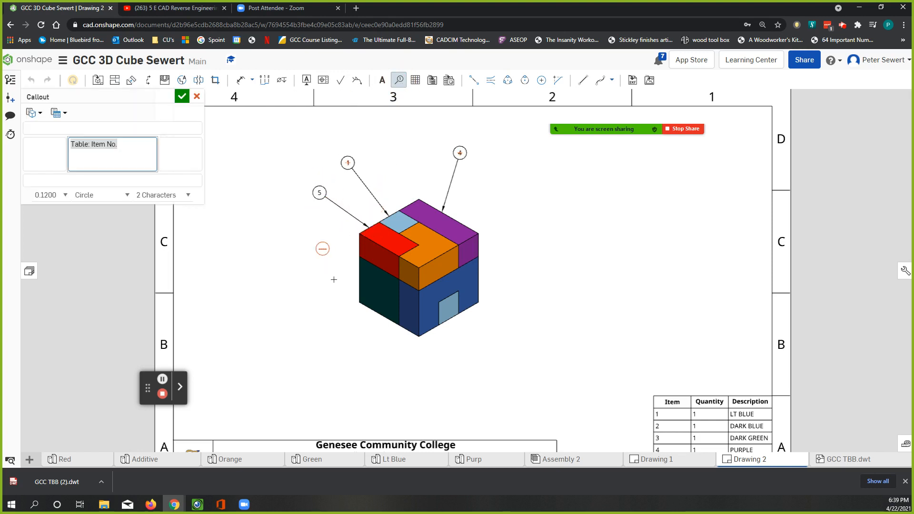
# Attach item-number callouts to the lower edges of the dark green and dark blue parts, with balloons below and left of the cube
pyautogui.click(366, 316)
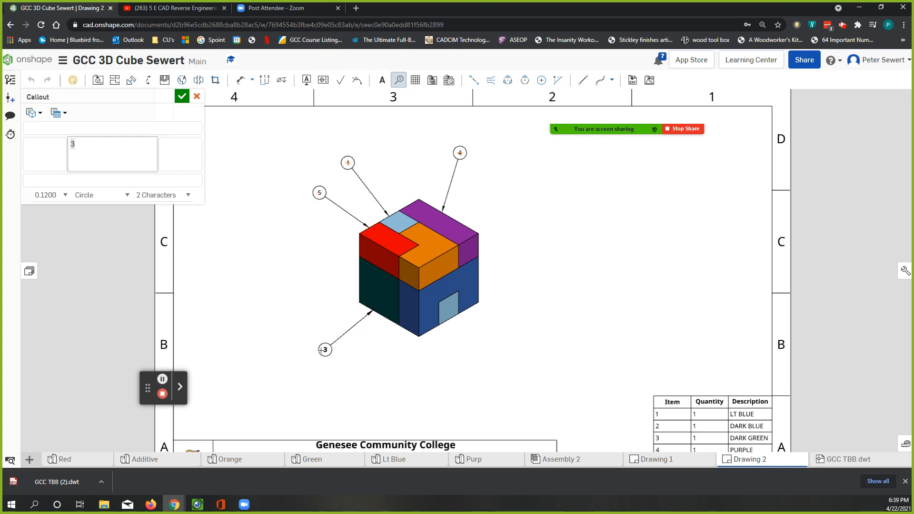
pyautogui.click(314, 350)
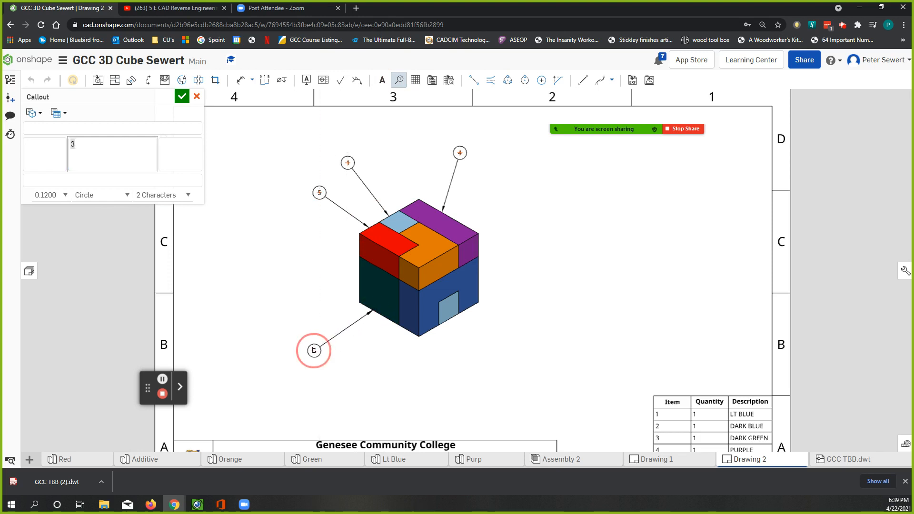
pyautogui.click(408, 334)
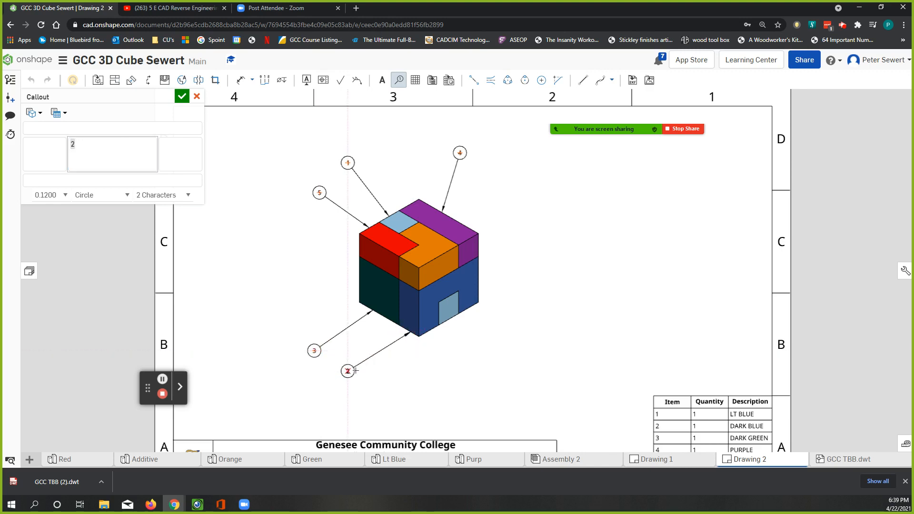
pyautogui.click(363, 364)
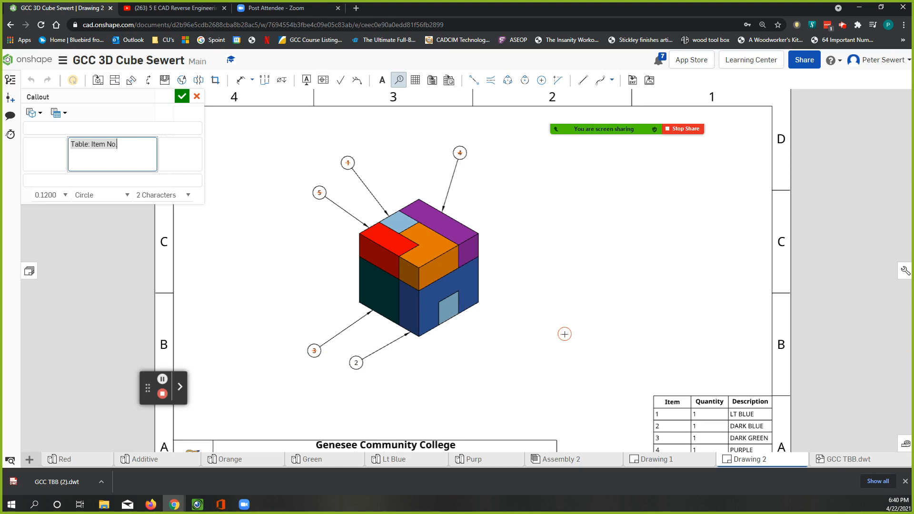
# Attach an item-number callout to the orange part's upper front edge, with its balloon right of the cube, and leave the Callout command
pyautogui.click(441, 257)
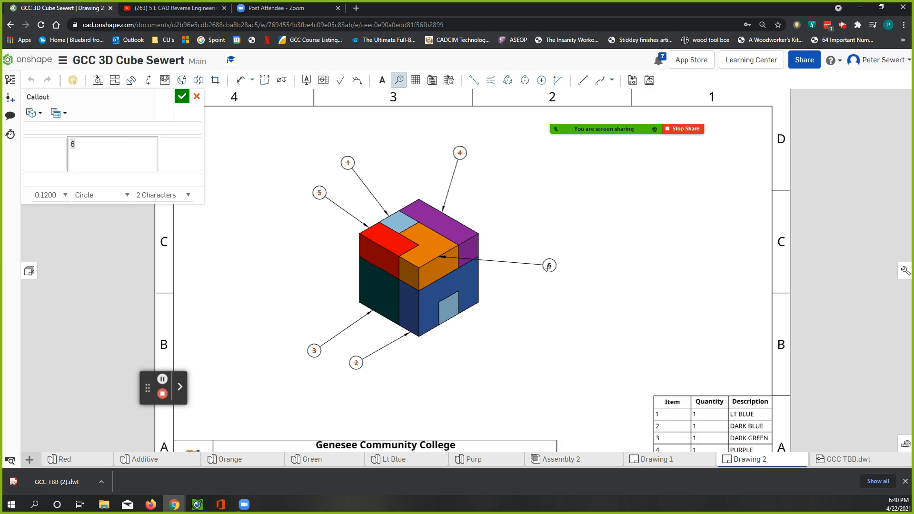
pyautogui.click(544, 270)
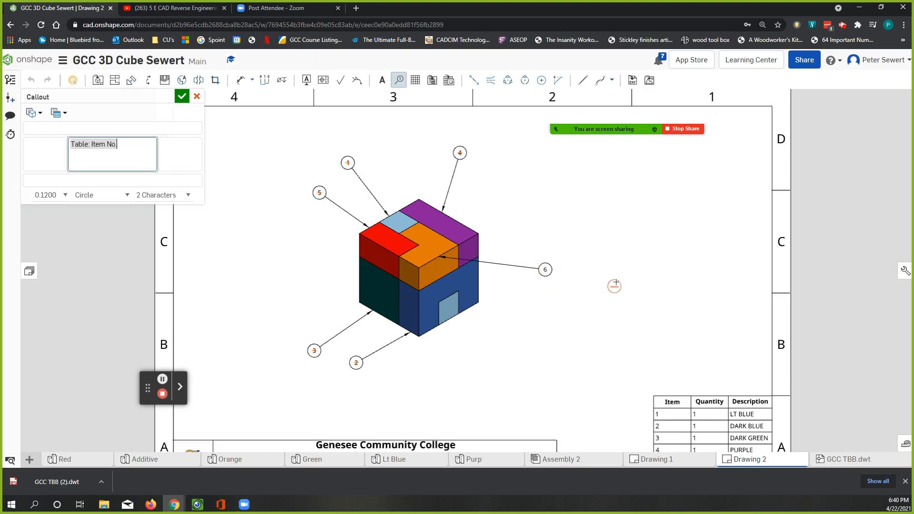
pyautogui.press('Escape')
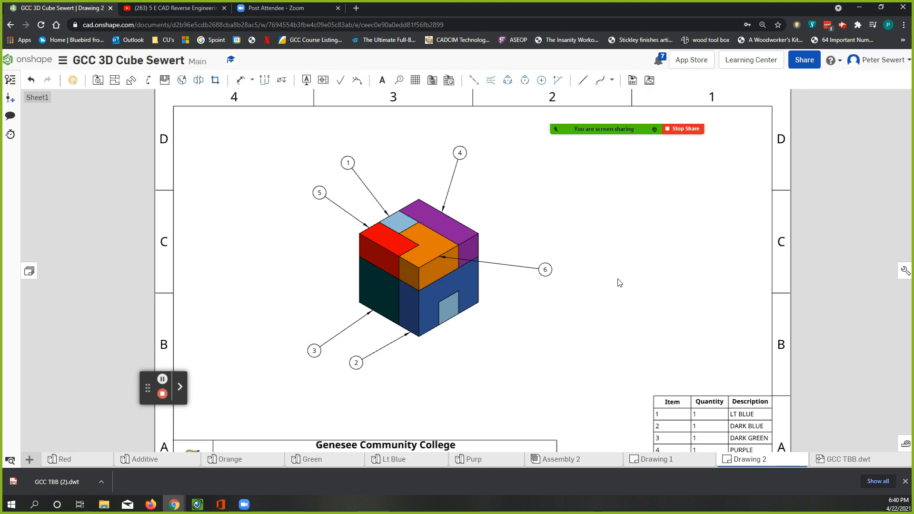
# Review the whole drawing sheet with its callouts, BOM table and title block, and check the list of sheets and views
pyautogui.scroll(-2, 551, 299)
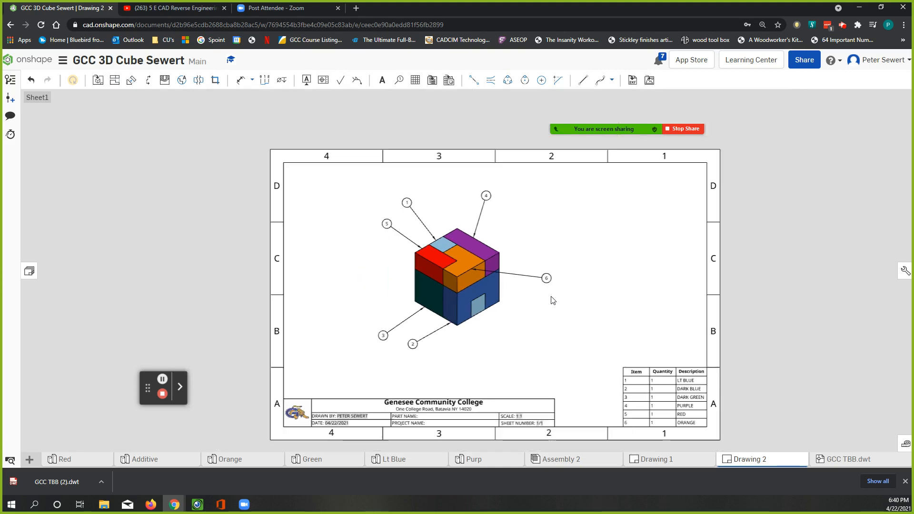
pyautogui.moveTo(558, 315)
pyautogui.mouseDown(button='middle')
pyautogui.moveTo(490, 257)
pyautogui.moveTo(391, 289)
pyautogui.moveTo(359, 312)
pyautogui.mouseUp(button='middle')
pyautogui.scroll(1, 367, 315)
pyautogui.click(374, 297)
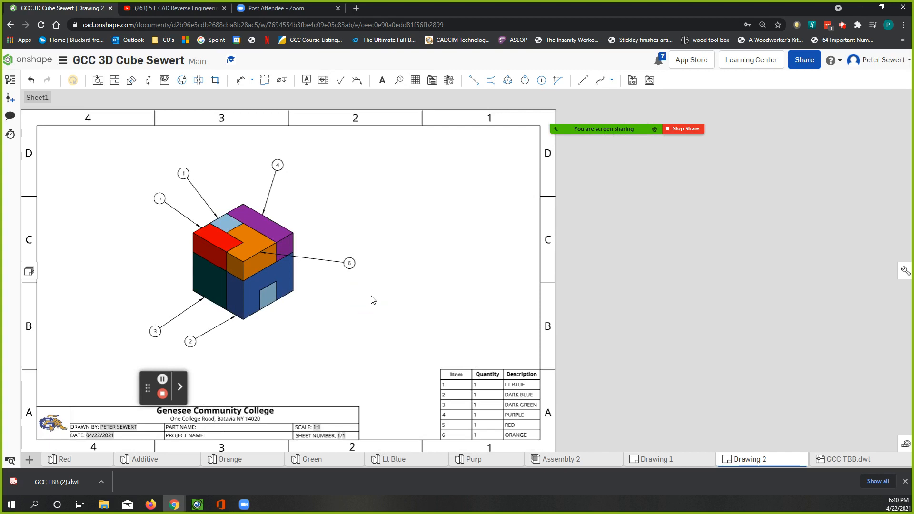
pyautogui.click(371, 298)
pyautogui.middleClick(376, 292)
pyautogui.middleClick(379, 291)
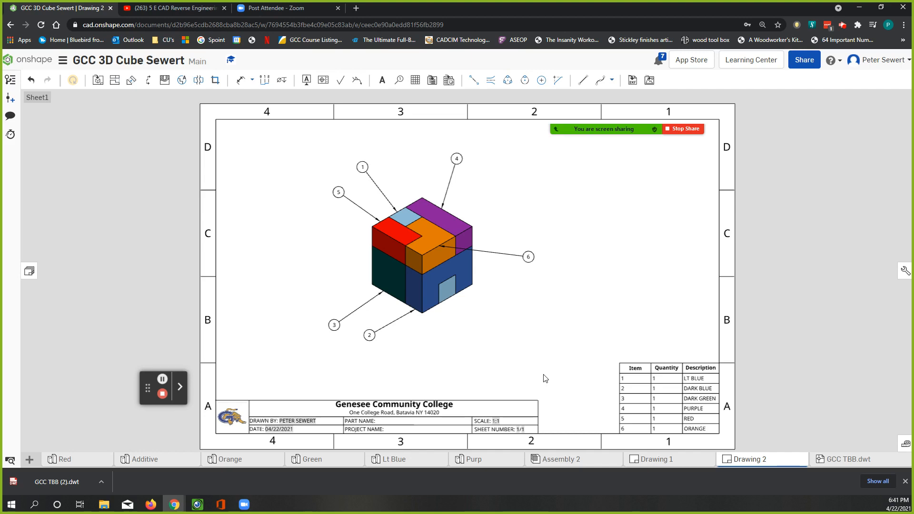
pyautogui.click(28, 271)
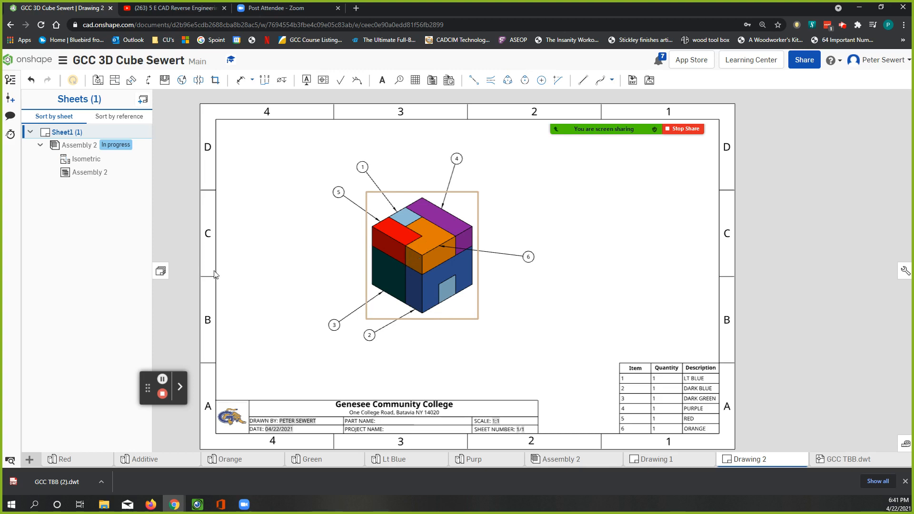
pyautogui.click(161, 271)
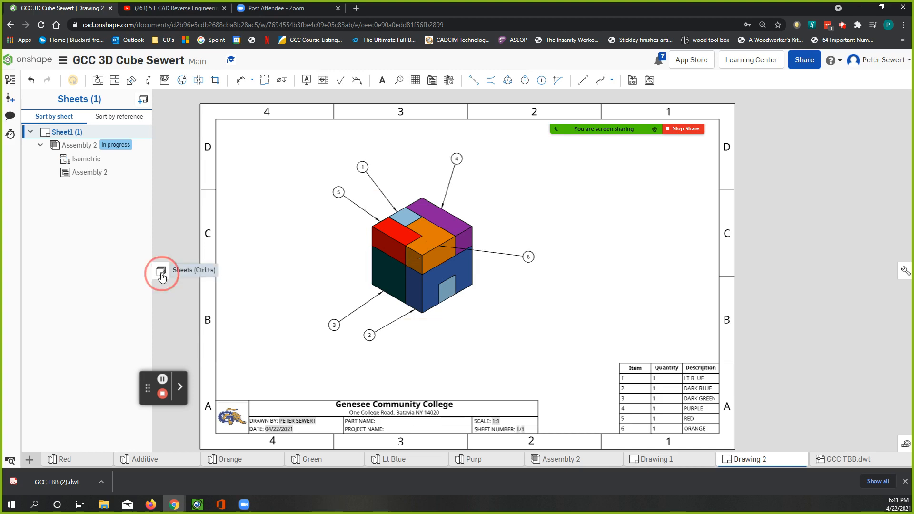